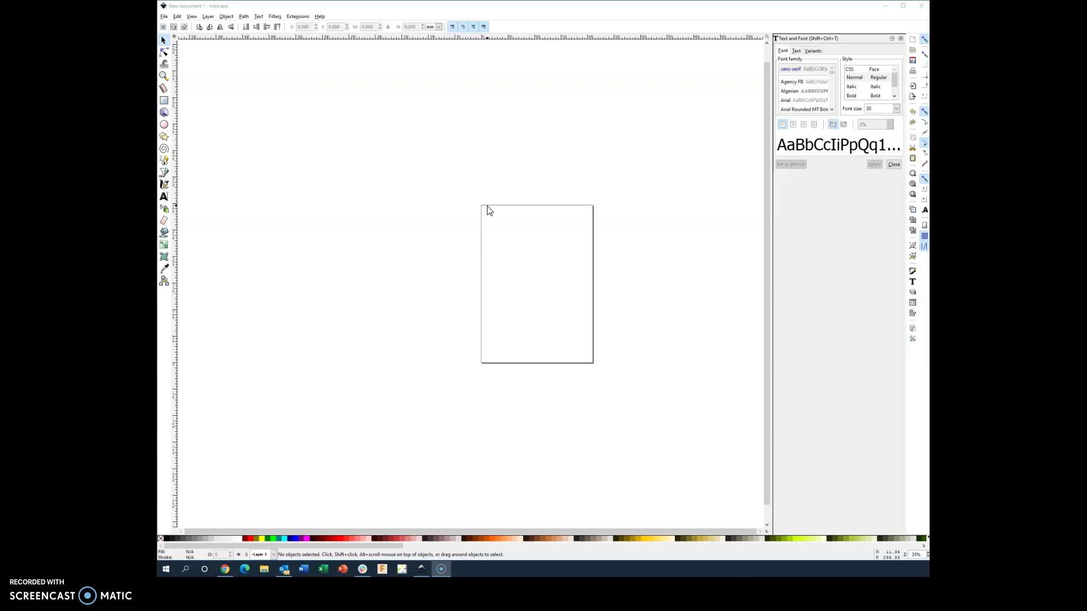
# Step: Open the File menu over the blank new portrait document
pyautogui.click(165, 18)
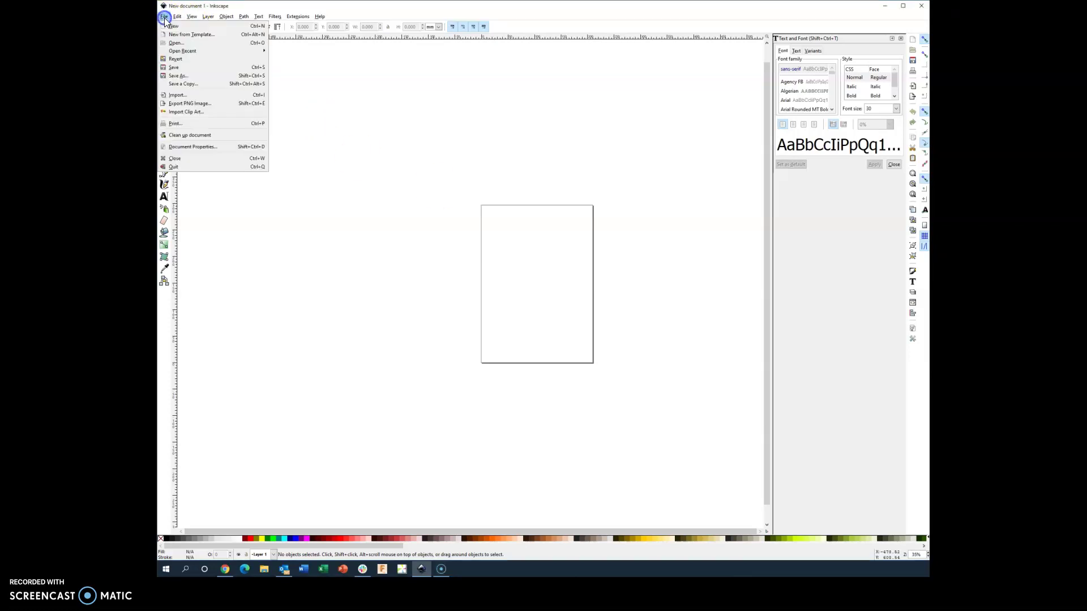
# Step: Open Document Properties, switch units to inches and enter width 4.25, height 6.25
pyautogui.click(196, 147)
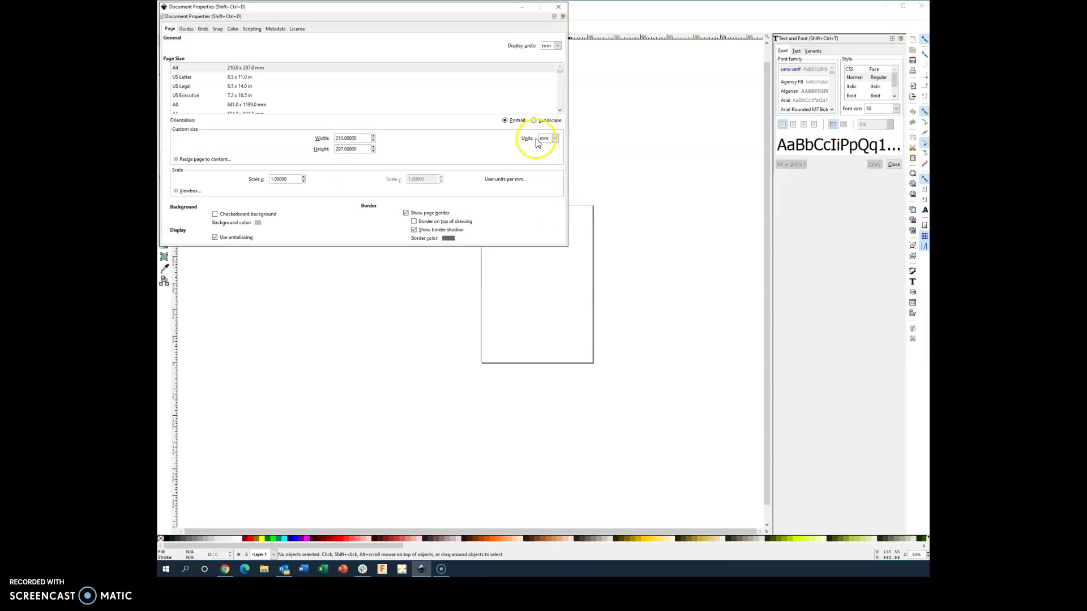
pyautogui.click(556, 139)
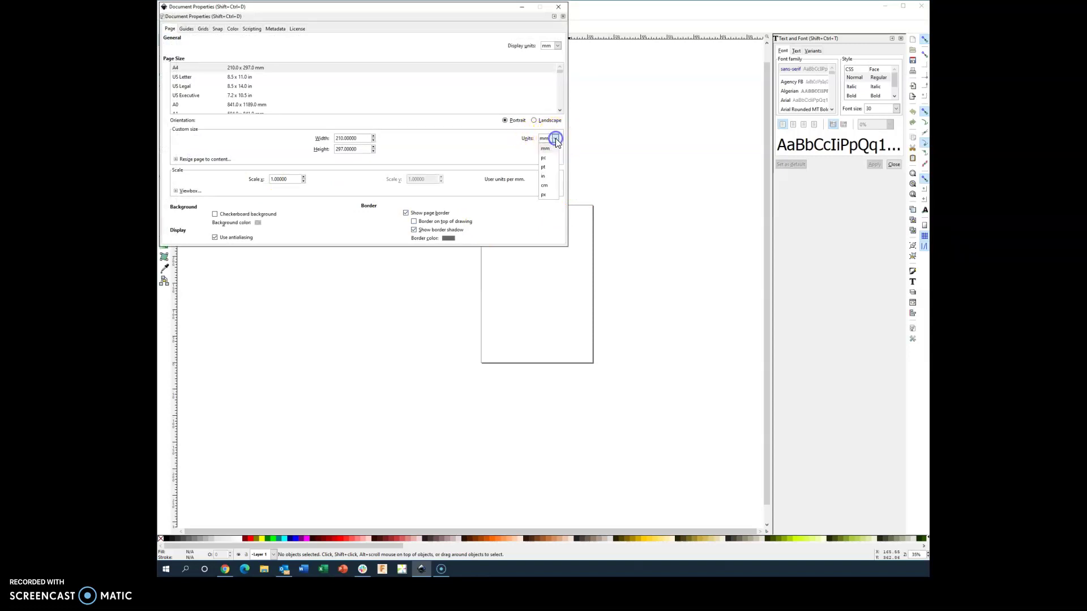
pyautogui.click(547, 180)
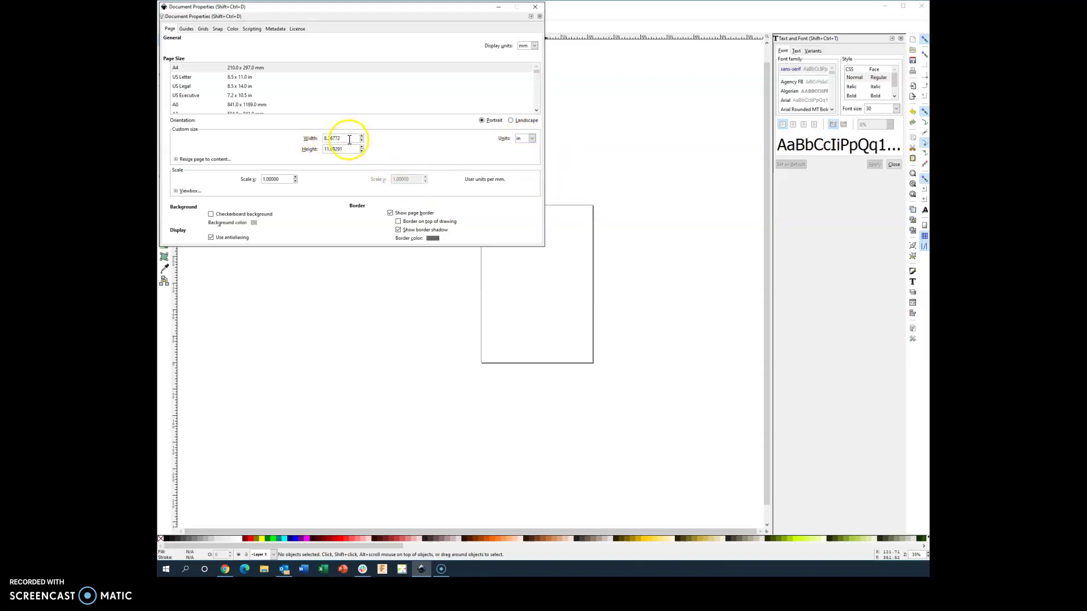
pyautogui.doubleClick(329, 138)
pyautogui.write('4.25')
pyautogui.click(322, 149)
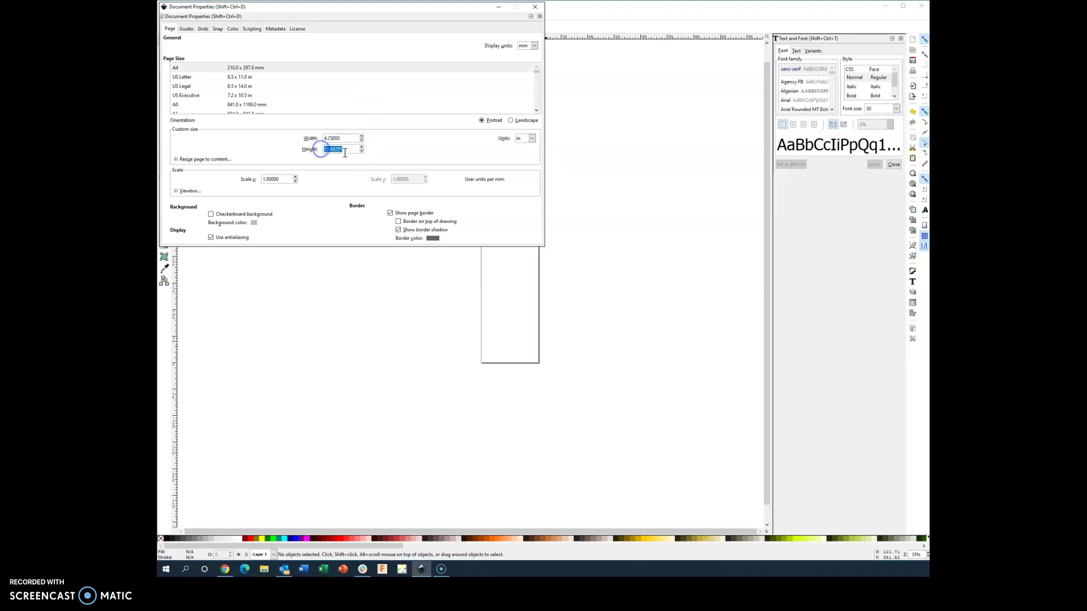
pyautogui.write('6.25')
pyautogui.press('Return')
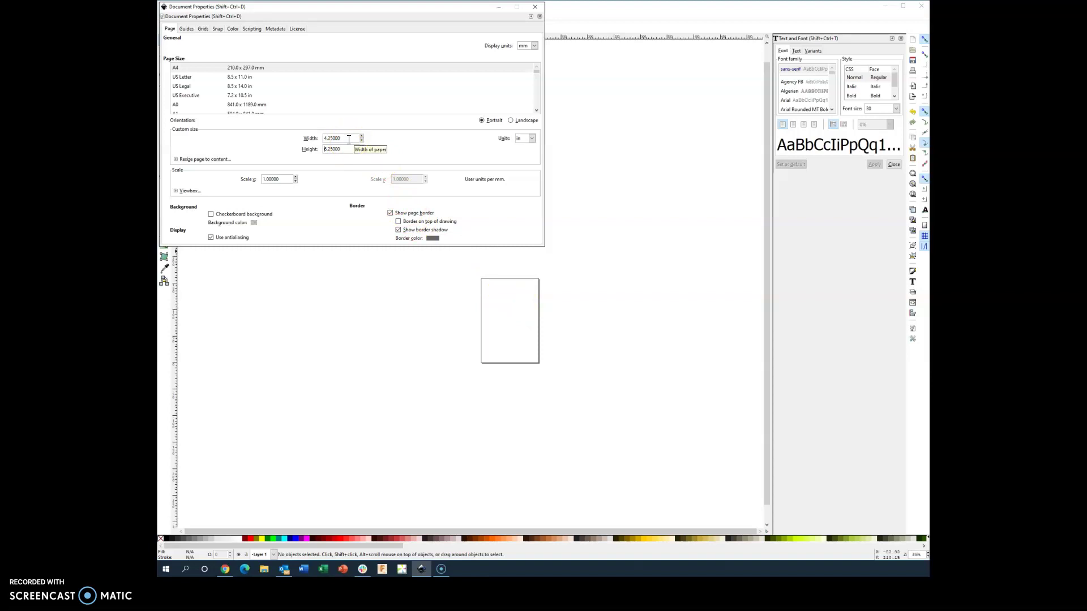
# Step: Correct the page to 6.25 in wide by 4.25 in high (landscape) and close the window
pyautogui.moveTo(349, 139); pyautogui.dragTo(324, 139)
pyautogui.write('6.25')
pyautogui.click(318, 139)
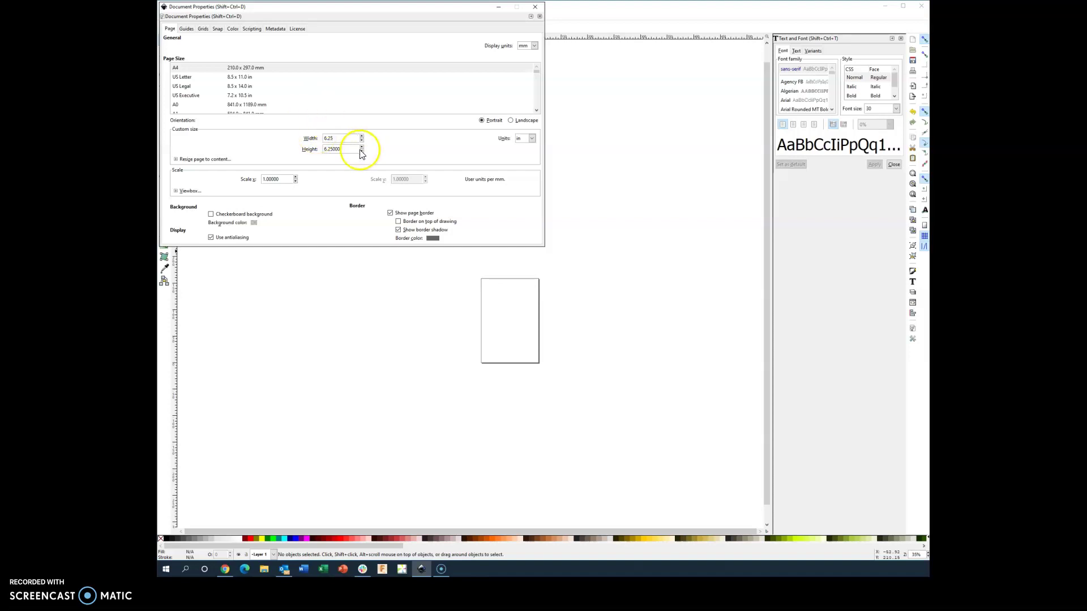
pyautogui.moveTo(360, 150); pyautogui.dragTo(309, 149)
pyautogui.write('4.25')
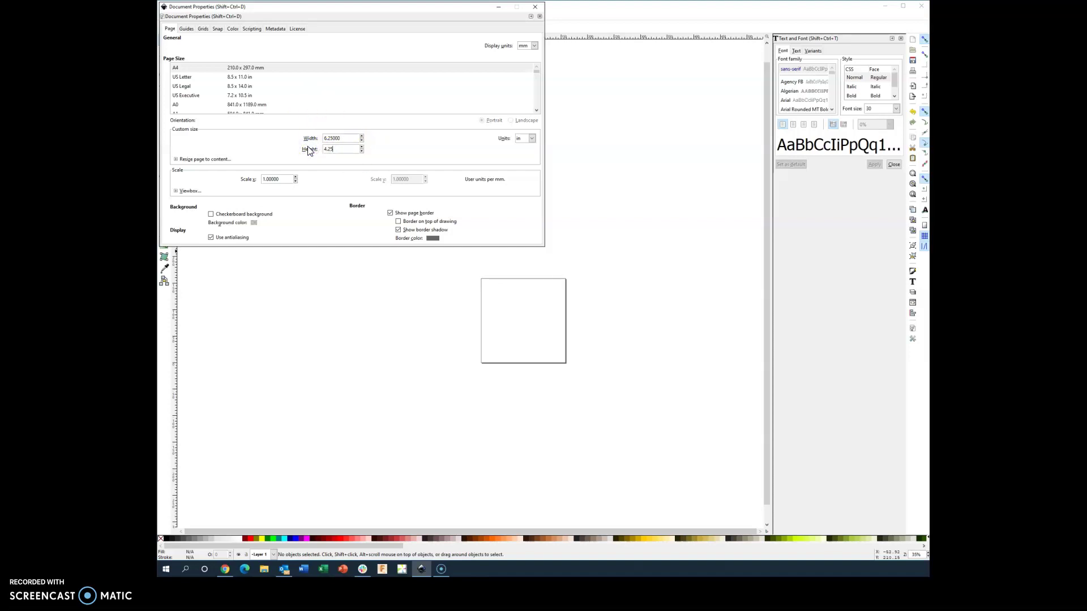
pyautogui.press('Return')
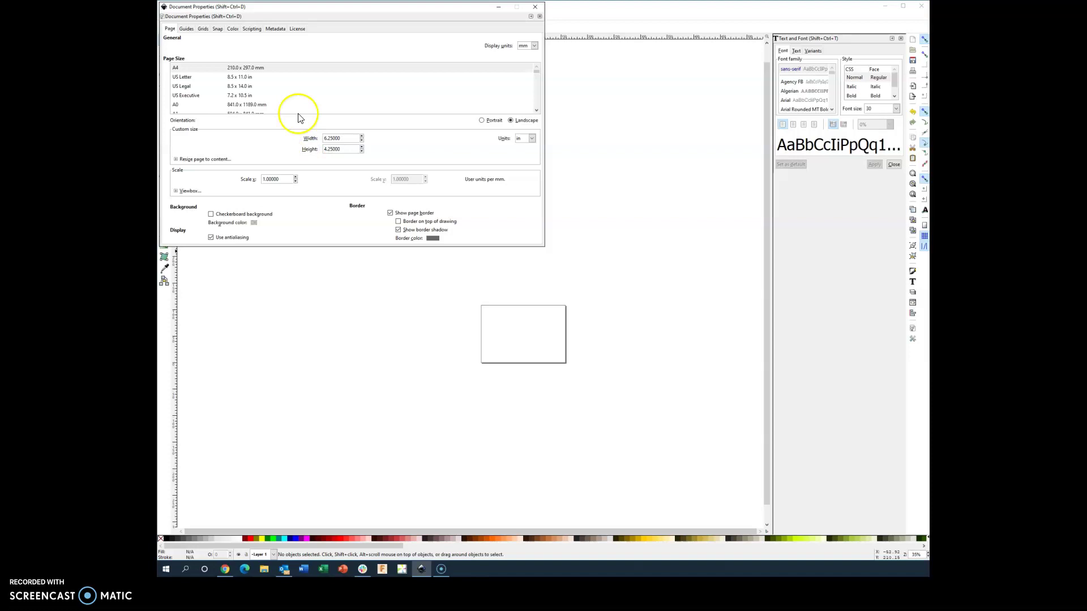
pyautogui.click(535, 8)
# Step: Close Document Properties and zoom to about 140%, scrolling so the page is centred
pyautogui.click(534, 8)
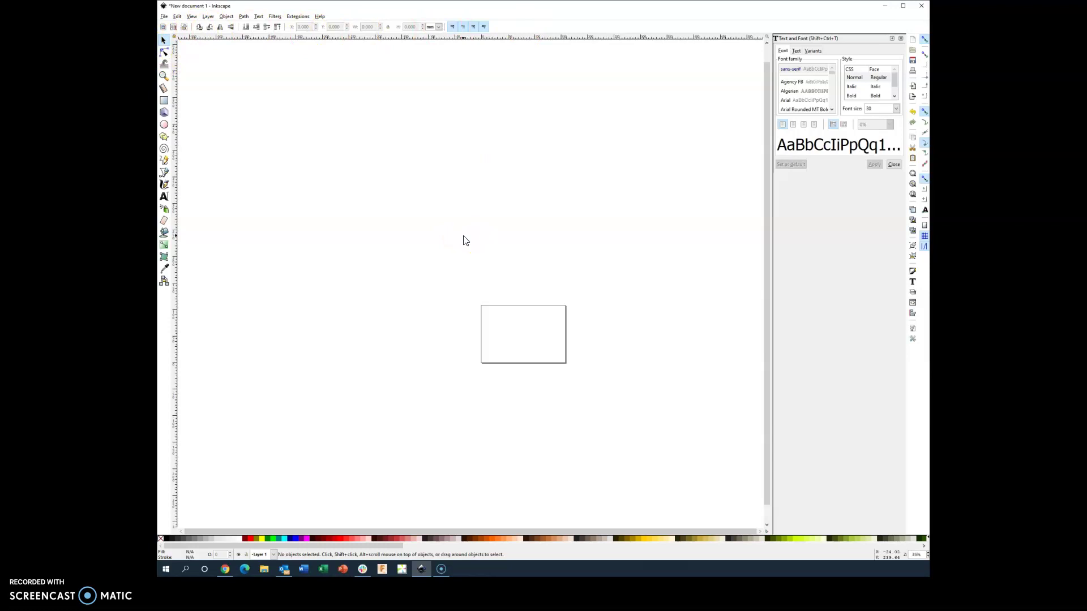
pyautogui.click(164, 77)
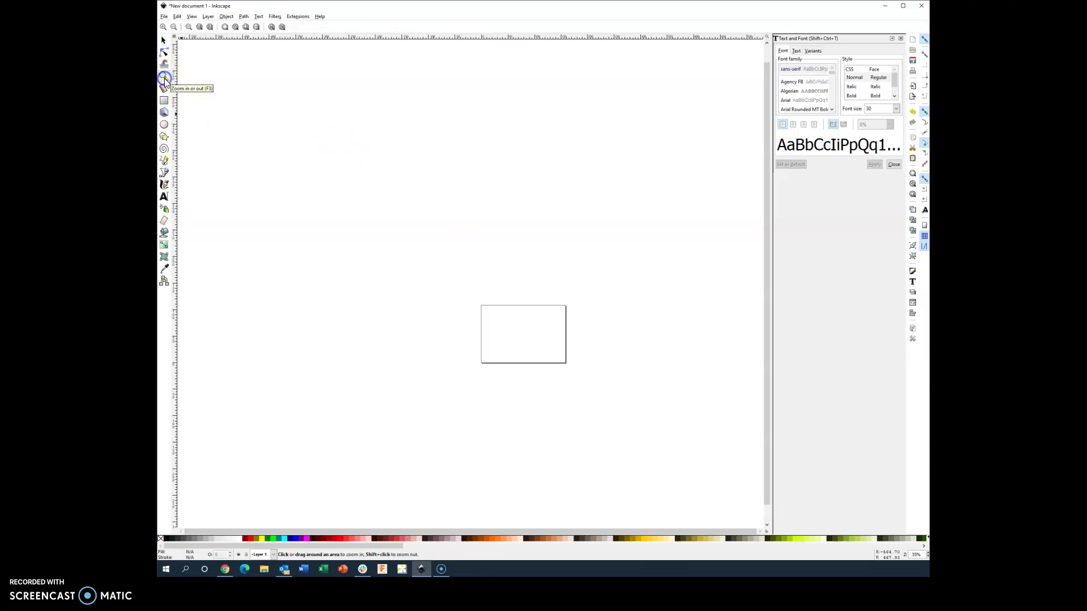
pyautogui.click(163, 28)
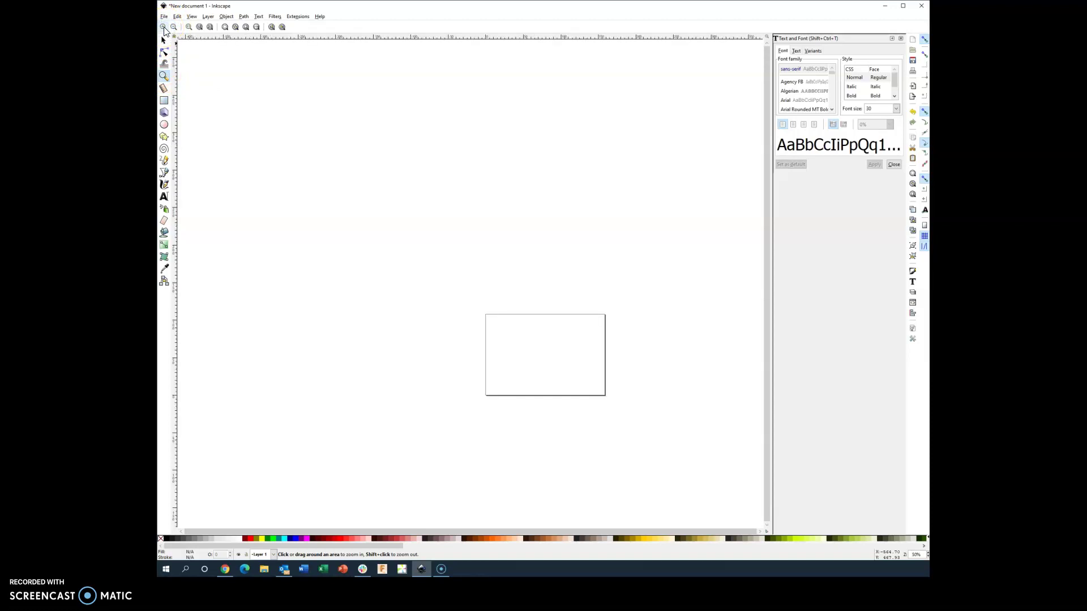
pyautogui.click(163, 28)
pyautogui.click(163, 28)
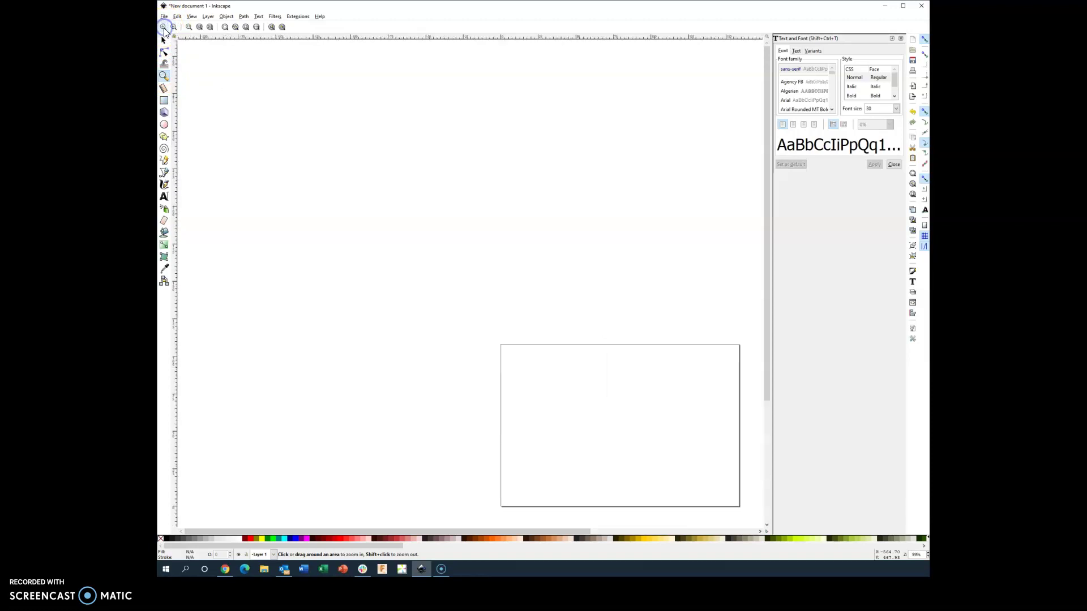
pyautogui.moveTo(404, 530); pyautogui.dragTo(512, 550)
pyautogui.moveTo(764, 267); pyautogui.dragTo(757, 376)
pyautogui.moveTo(619, 532); pyautogui.dragTo(593, 530)
pyautogui.click(163, 27)
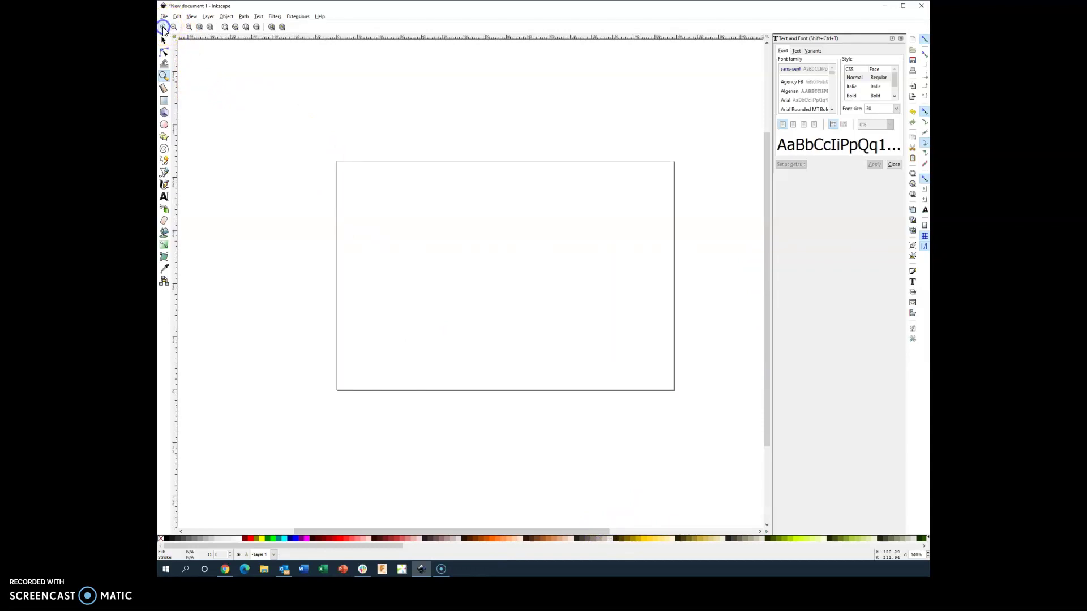
pyautogui.moveTo(477, 532)
pyautogui.mouseDown()
pyautogui.moveTo(492, 533)
pyautogui.moveTo(482, 533)
pyautogui.mouseUp()
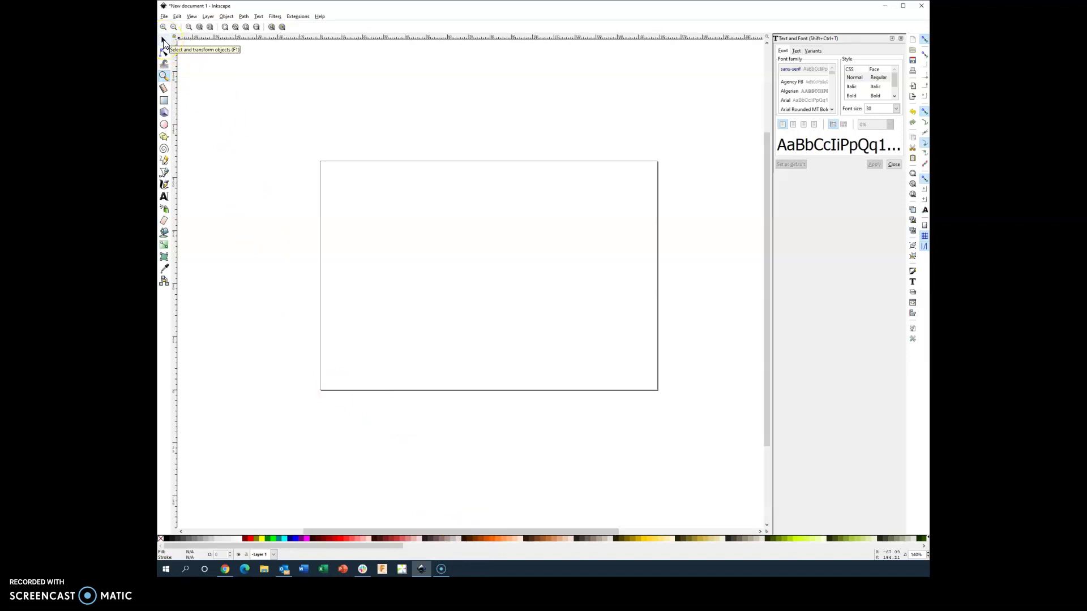
# Step: Draw a large ellipse spanning most of the page with the Ellipse tool
pyautogui.click(164, 42)
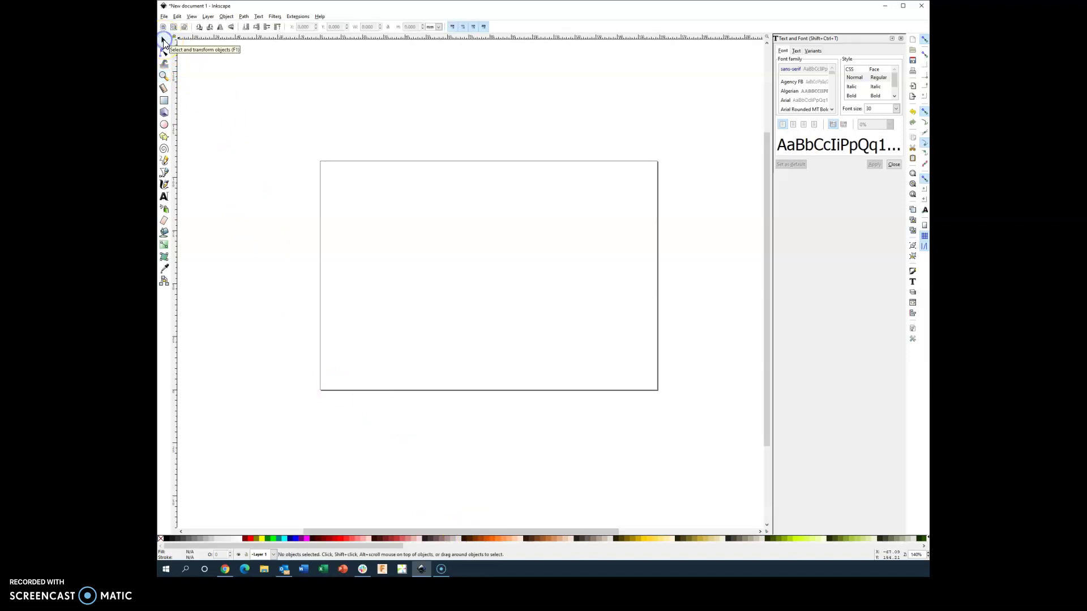
pyautogui.click(165, 125)
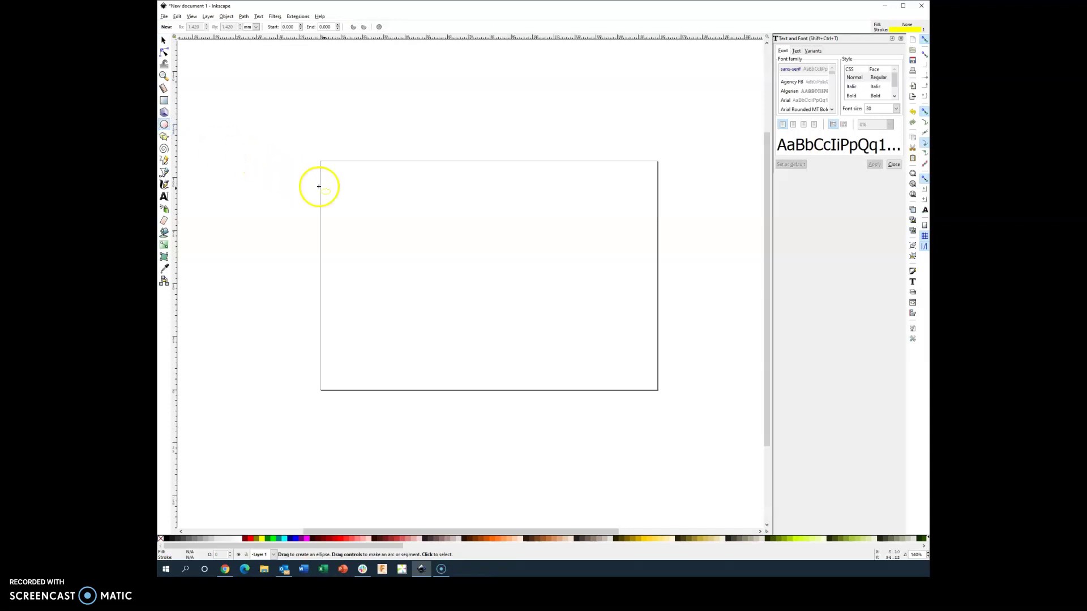
pyautogui.moveTo(340, 175); pyautogui.dragTo(658, 375)
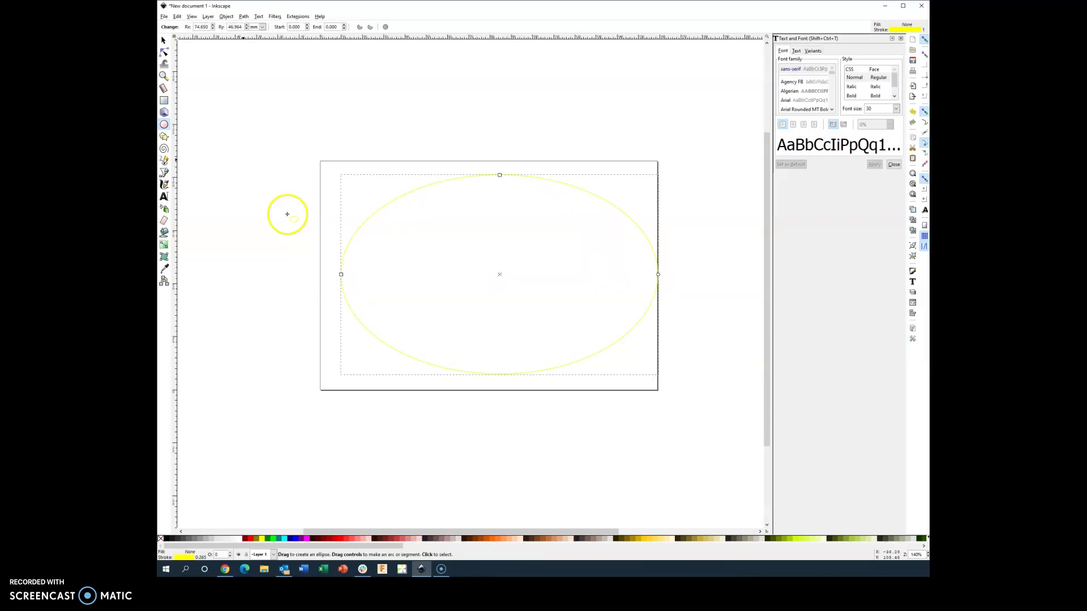
# Step: Move the ellipse left and stretch it to about 155.99 × 100.62 mm, nearly filling the page
pyautogui.click(164, 42)
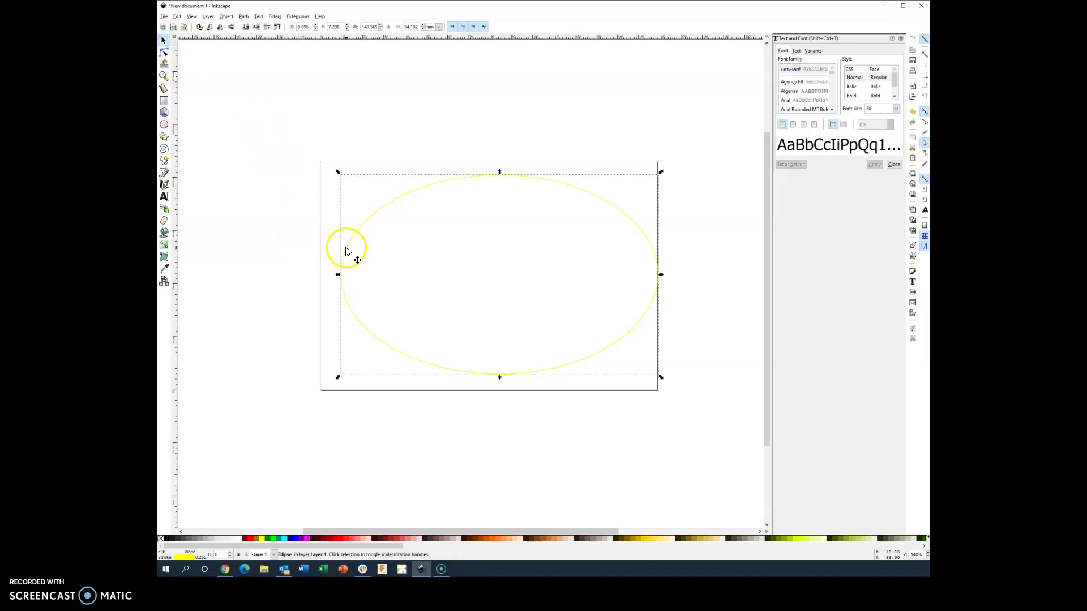
pyautogui.moveTo(346, 249); pyautogui.dragTo(327, 248)
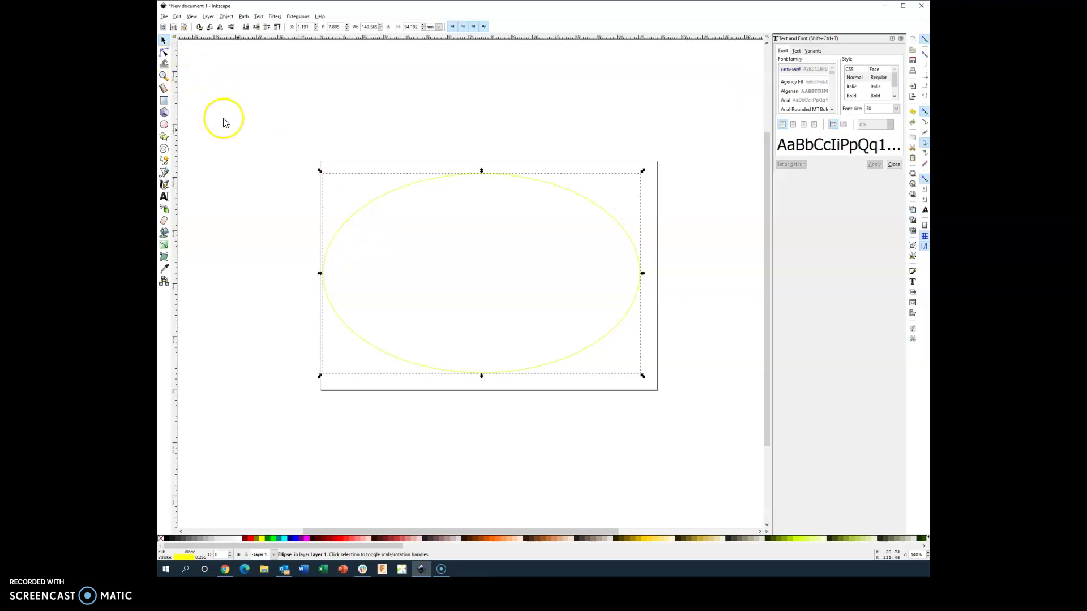
pyautogui.moveTo(643, 376); pyautogui.dragTo(655, 384)
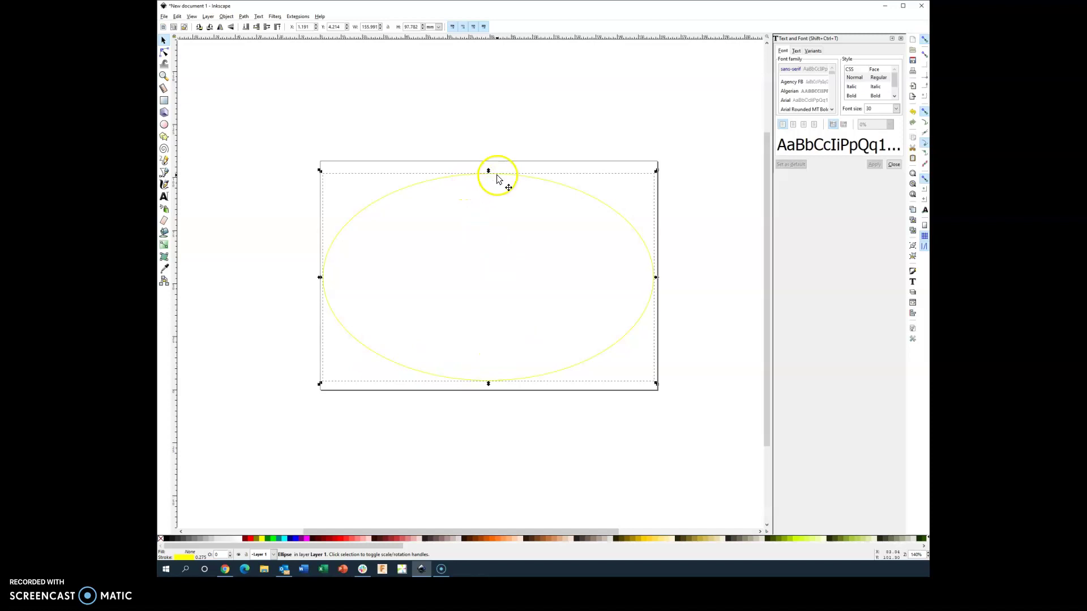
pyautogui.moveTo(490, 173); pyautogui.dragTo(492, 166)
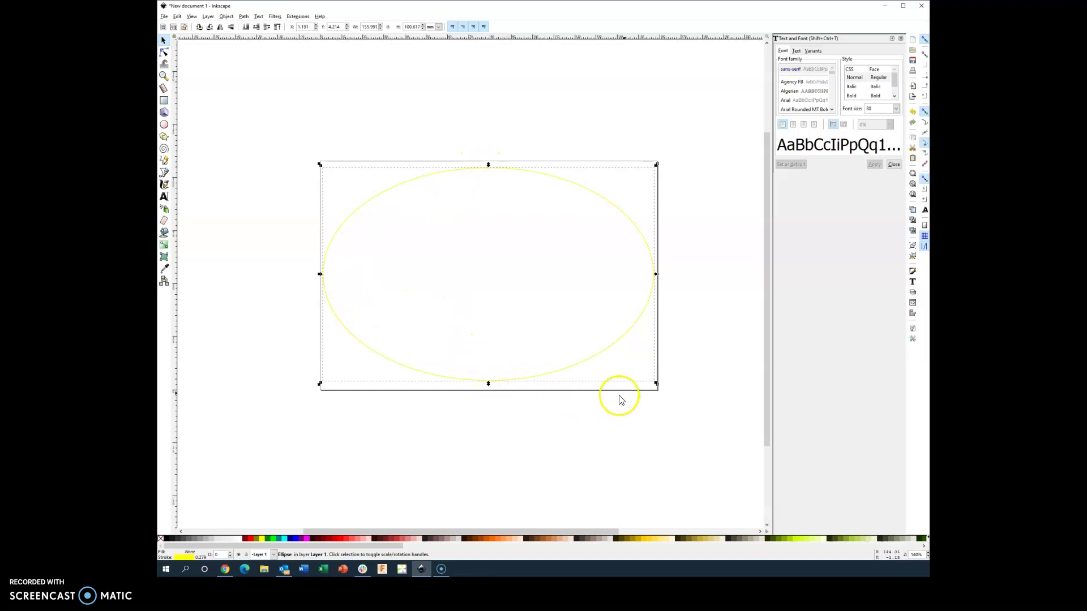
pyautogui.moveTo(654, 384); pyautogui.dragTo(653, 382)
pyautogui.click(708, 336)
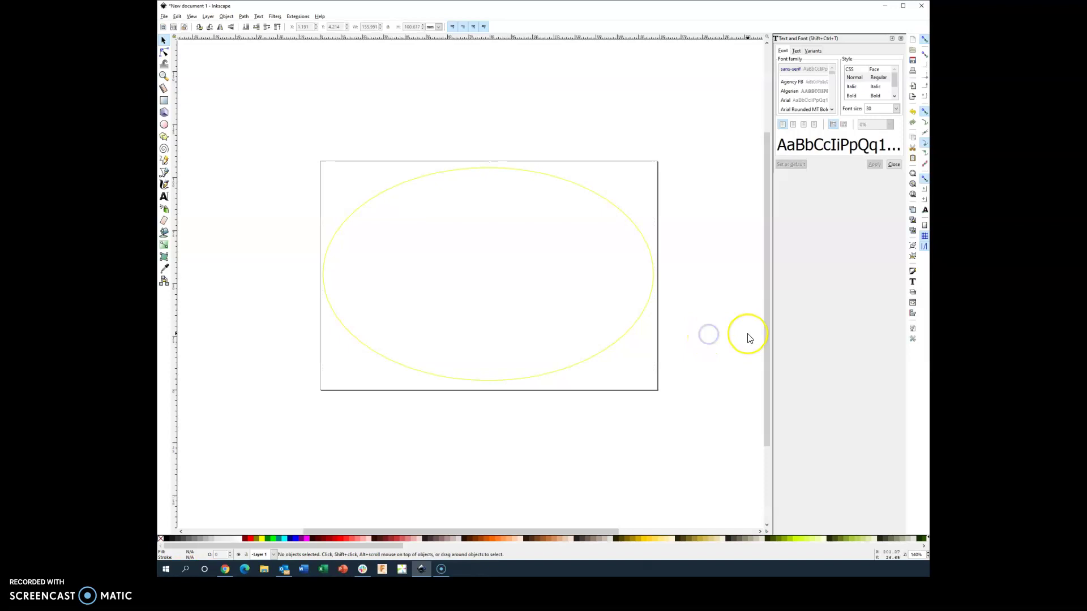
pyautogui.click(599, 354)
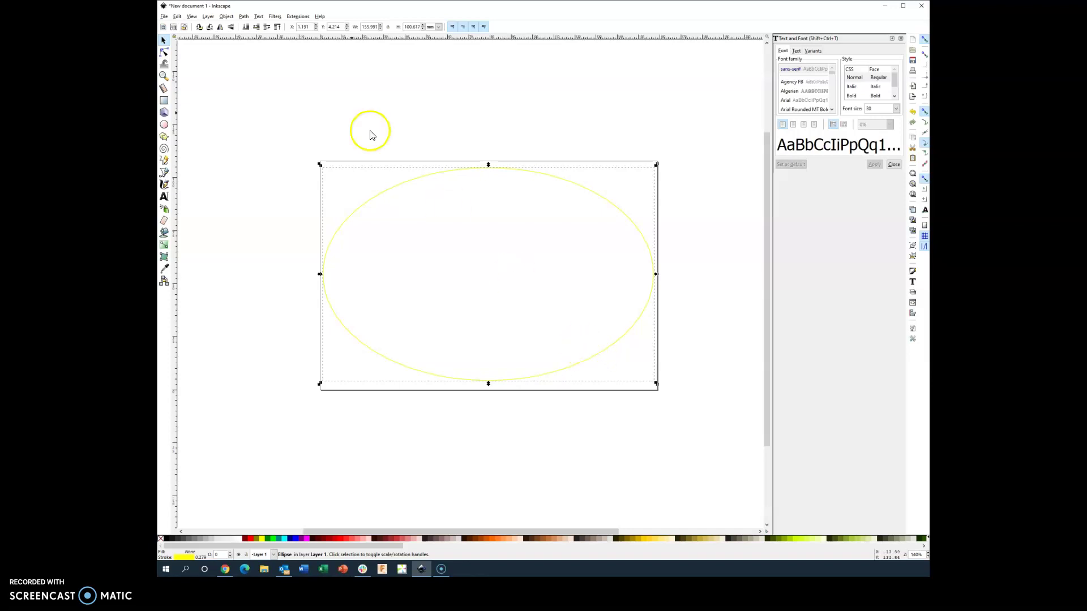
# Step: Open Fill and Stroke and toggle the ellipse's fill between flat black and none
pyautogui.click(226, 17)
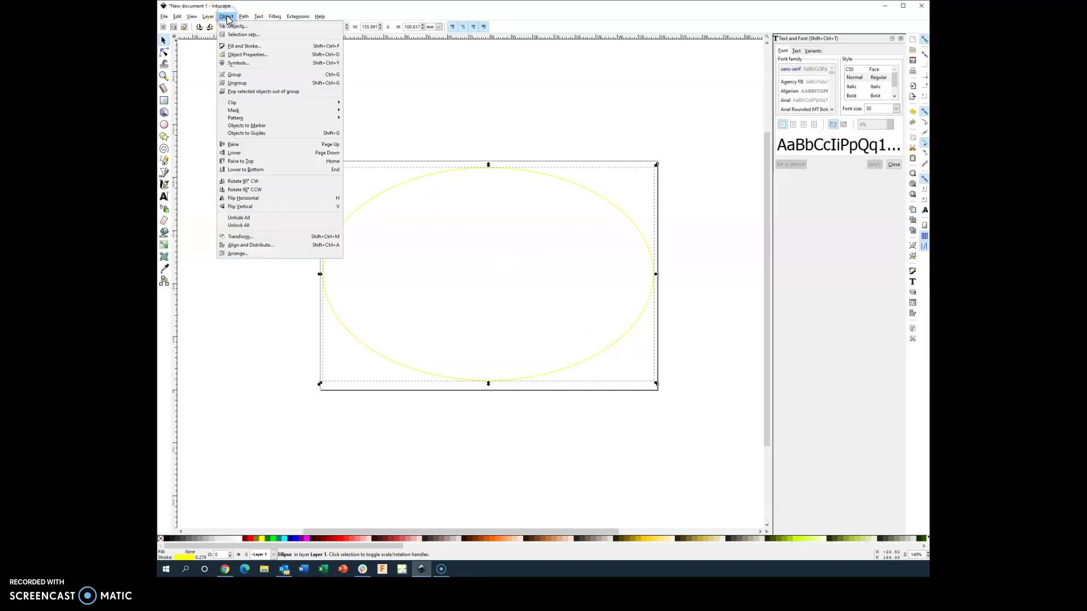
pyautogui.click(231, 48)
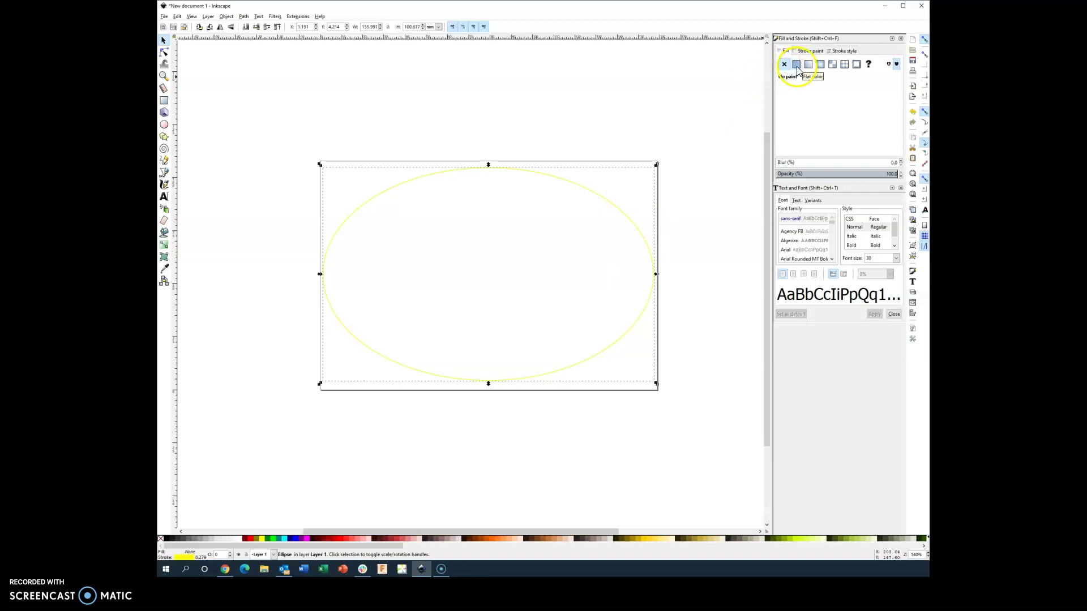
pyautogui.click(796, 65)
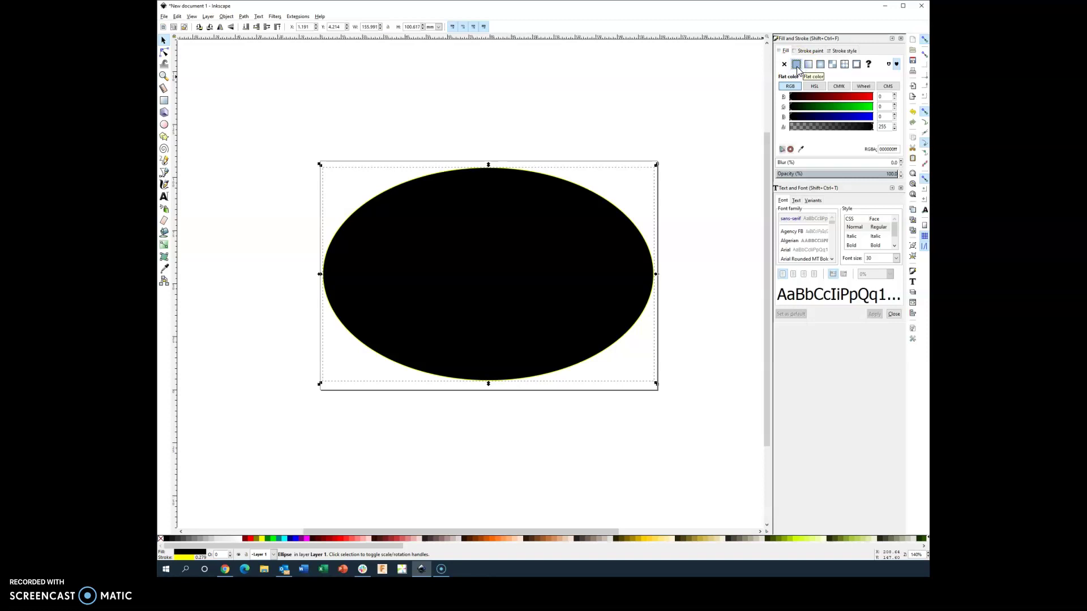
pyautogui.click(797, 68)
pyautogui.click(785, 65)
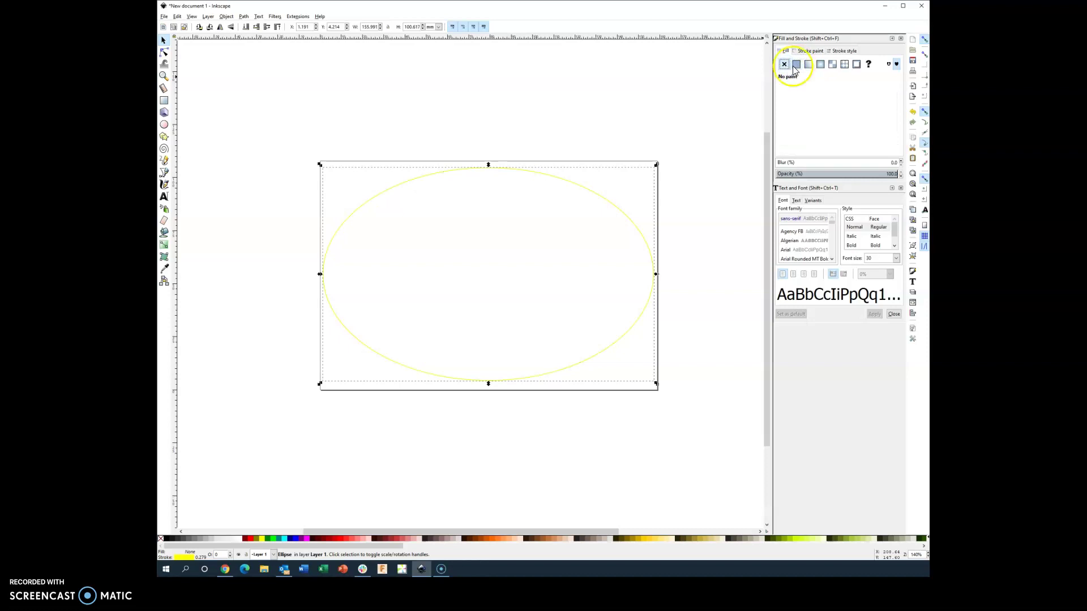
pyautogui.click(796, 66)
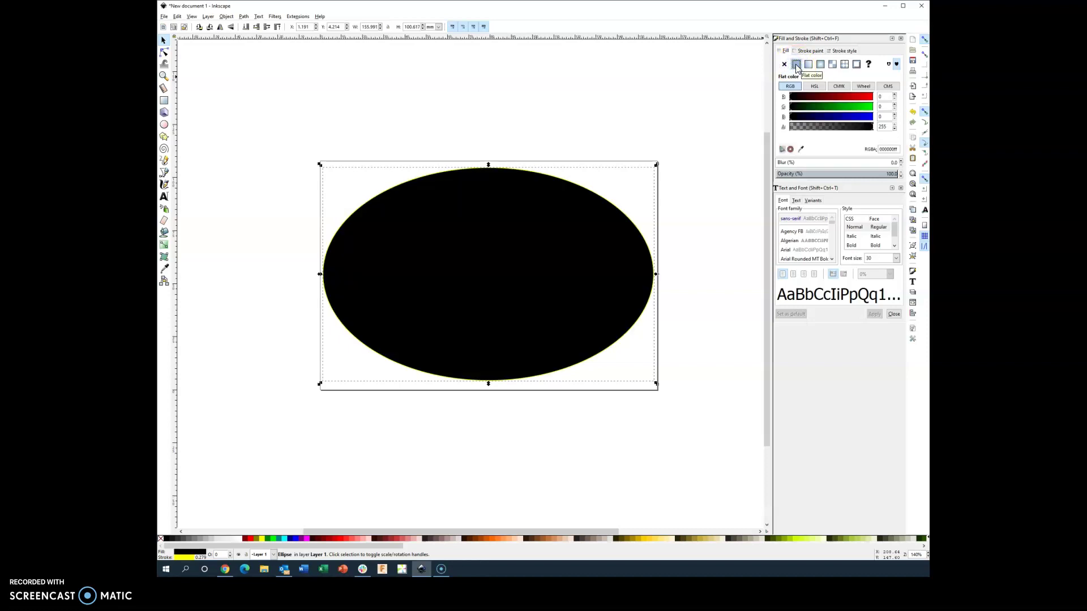
pyautogui.click(784, 66)
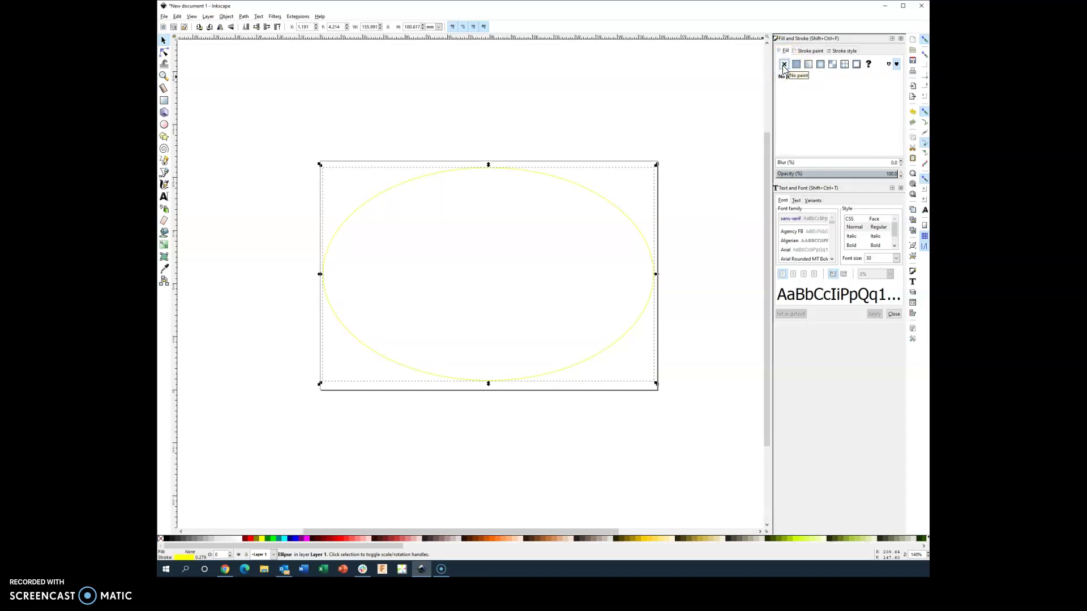
# Step: Try linear gradient, radial gradient and flat colour fills, then set the fill to No paint
pyautogui.click(807, 65)
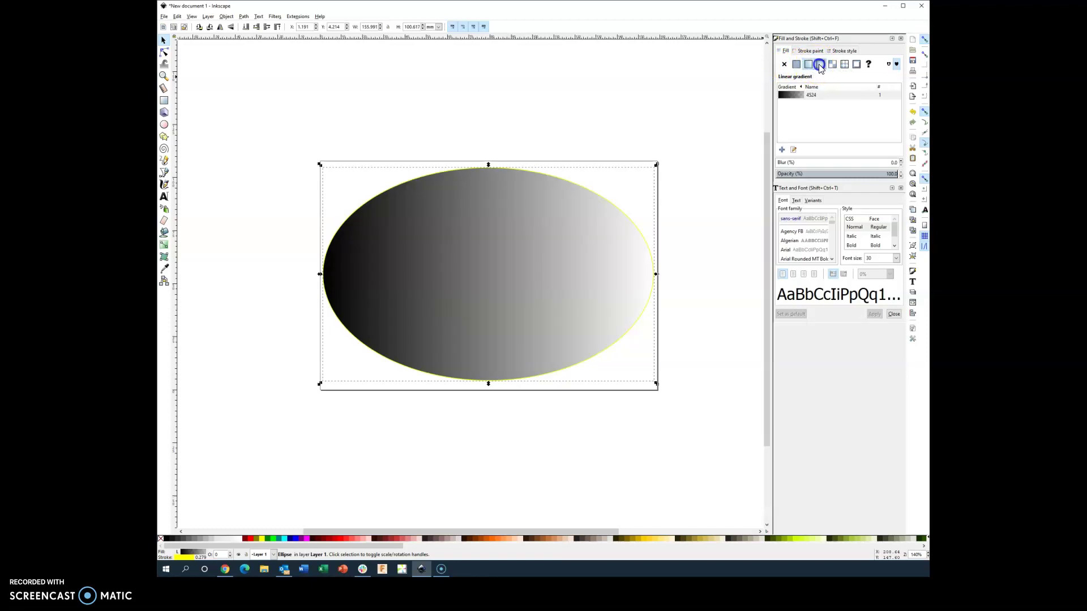
pyautogui.click(820, 65)
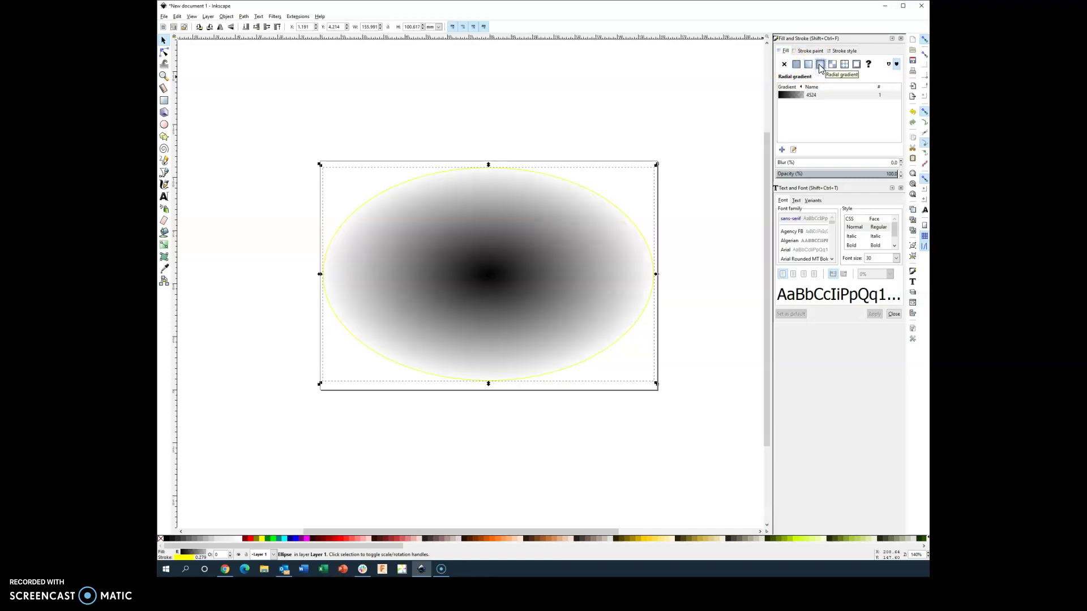
pyautogui.click(795, 65)
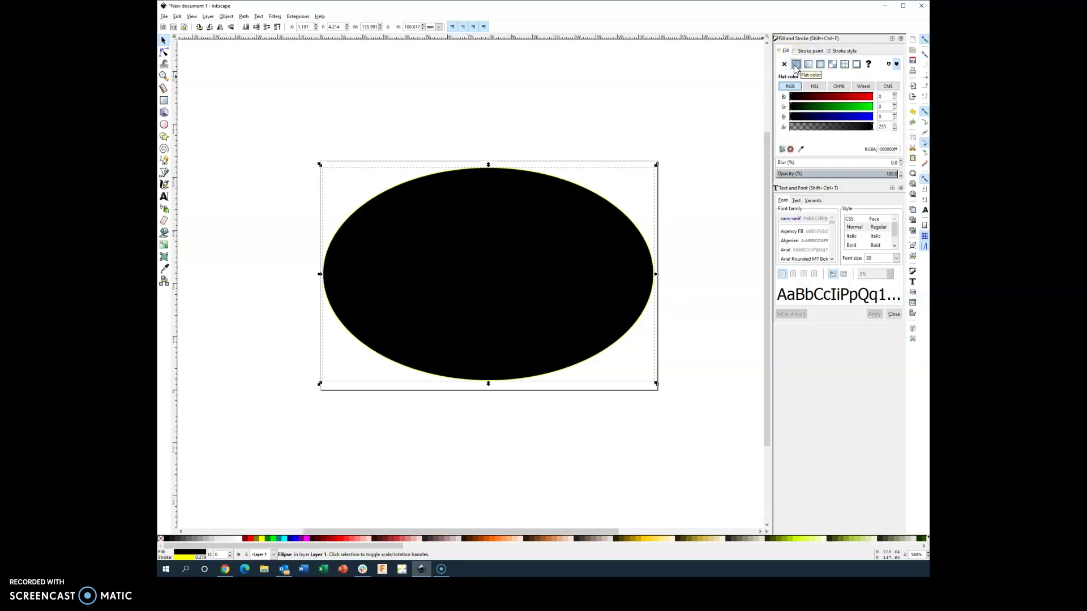
pyautogui.click(784, 64)
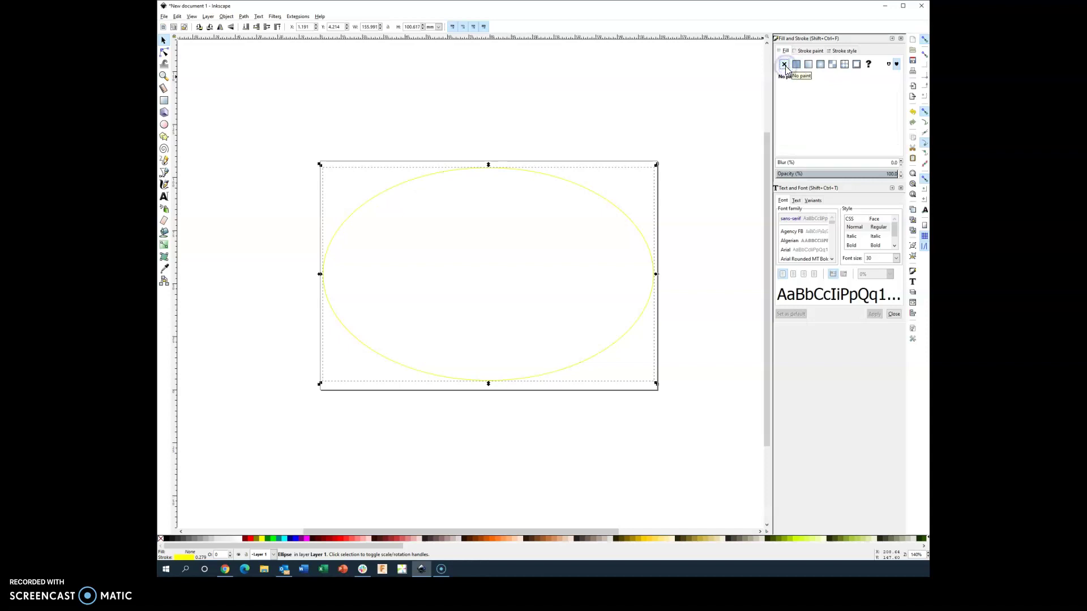
pyautogui.click(796, 65)
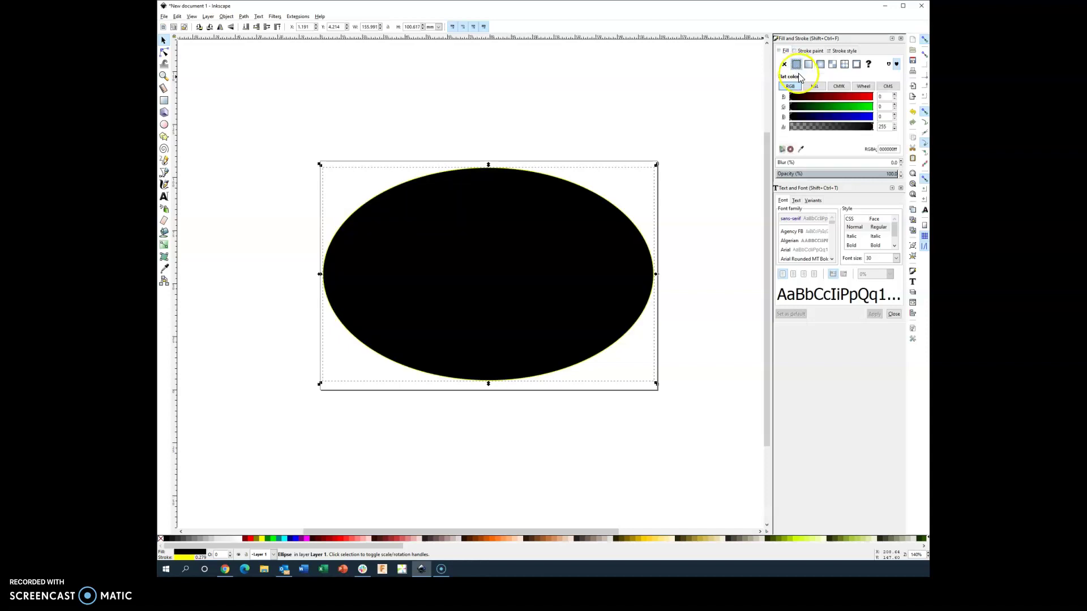
pyautogui.click(864, 96)
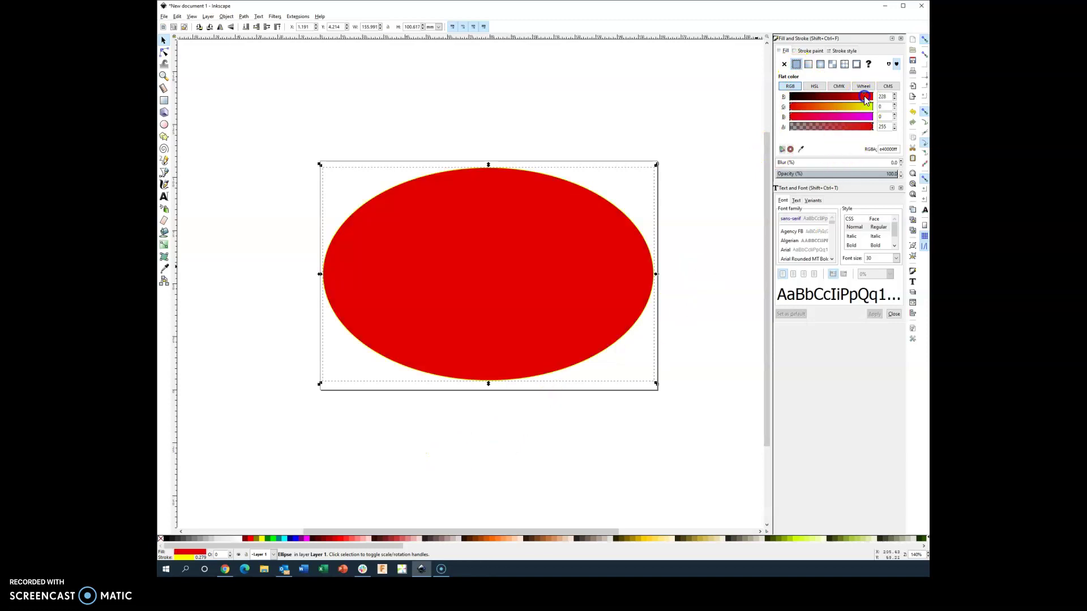
pyautogui.moveTo(834, 116); pyautogui.dragTo(855, 116)
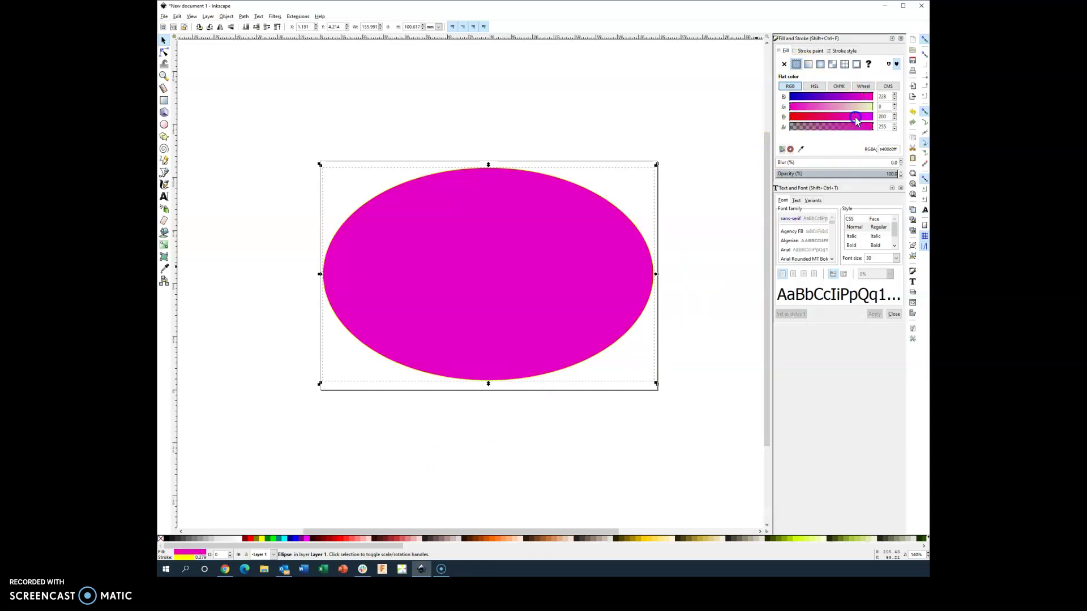
pyautogui.click(803, 96)
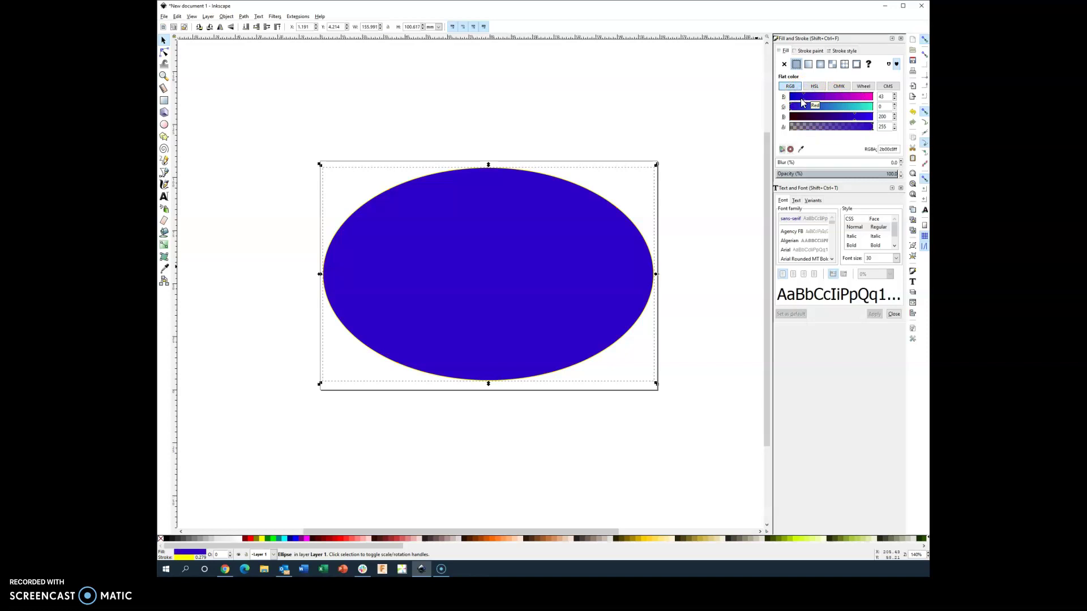
pyautogui.click(342, 540)
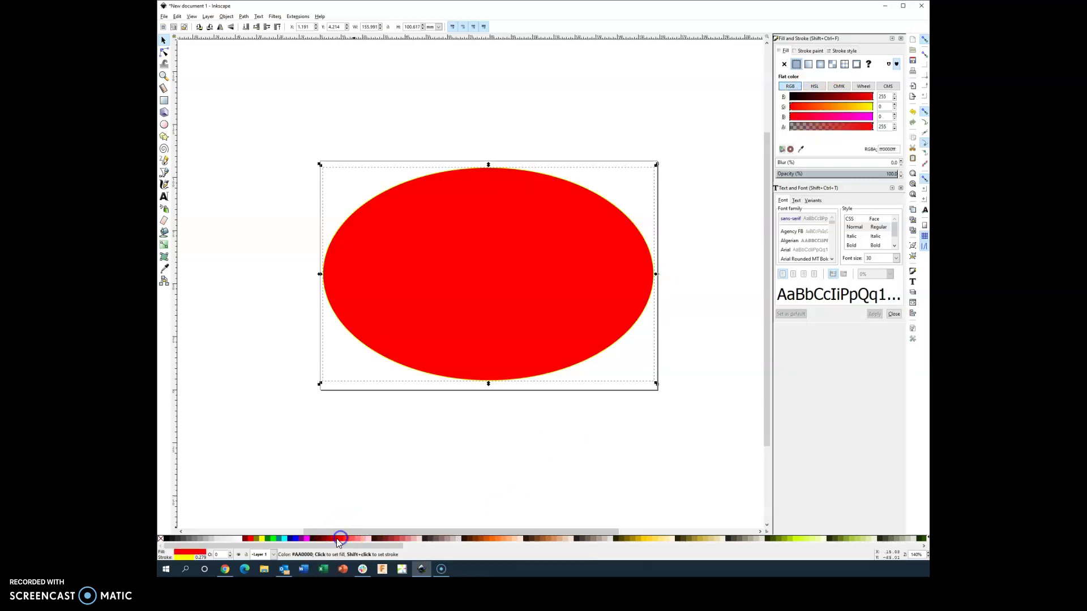
pyautogui.click(306, 540)
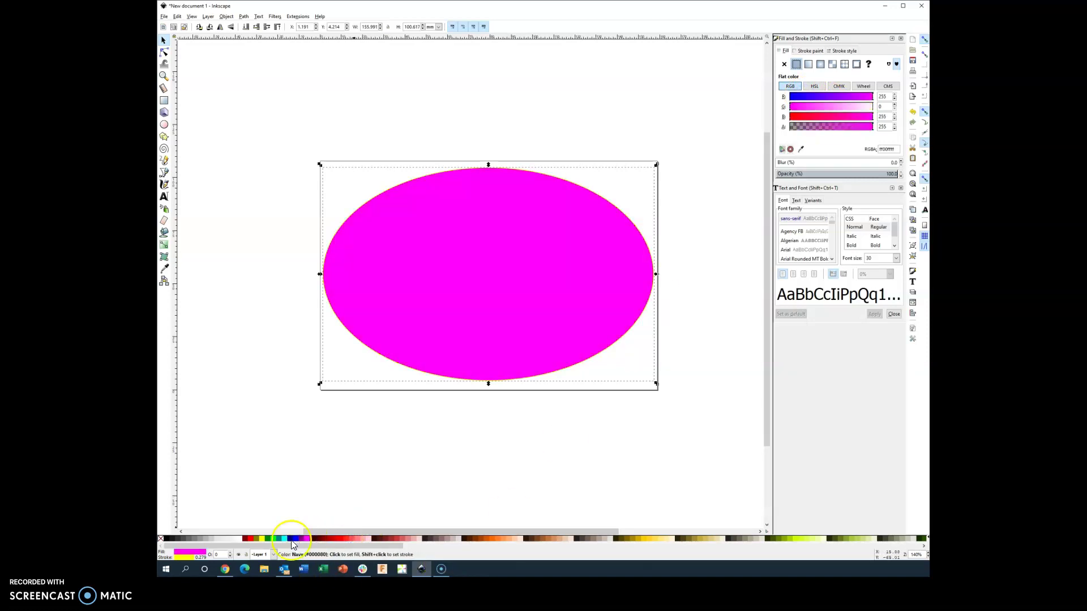
pyautogui.click(284, 539)
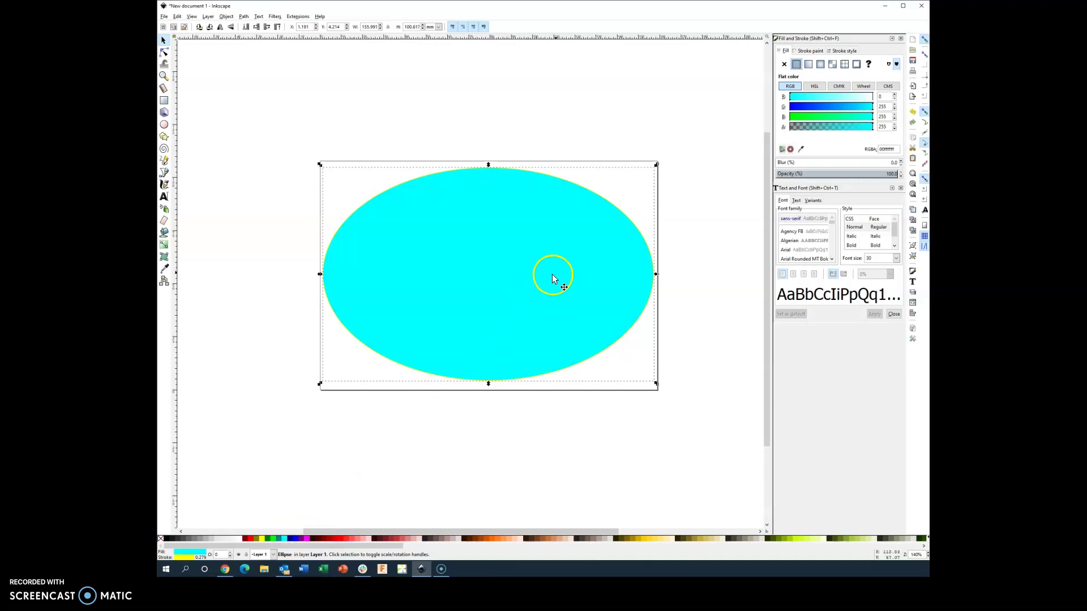
pyautogui.click(784, 65)
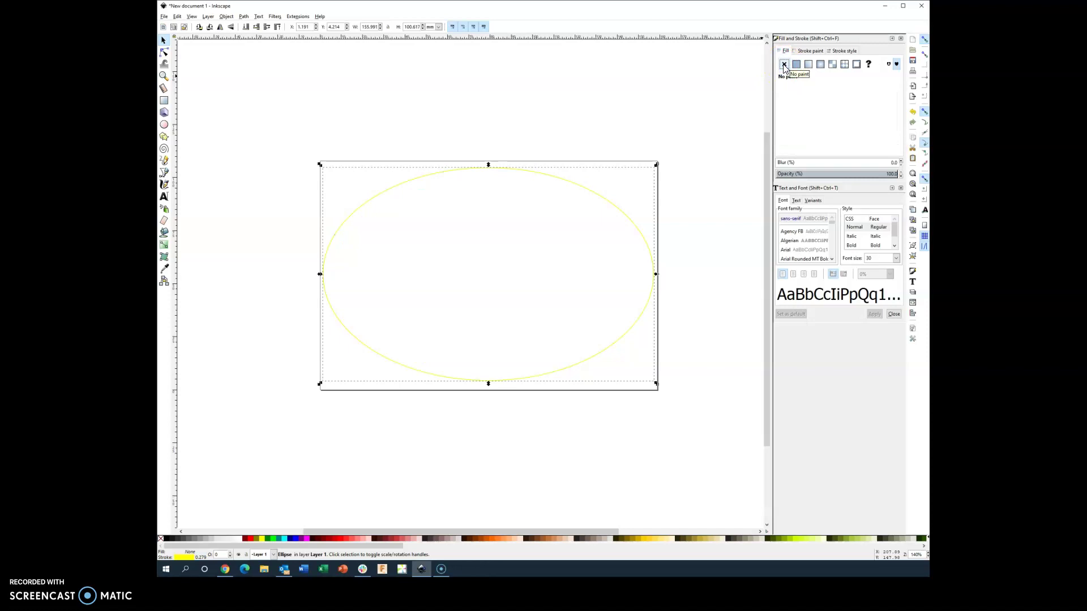
# Step: Try the magenta palette swatch on the ellipse, then clear its fill back to none
pyautogui.click(812, 51)
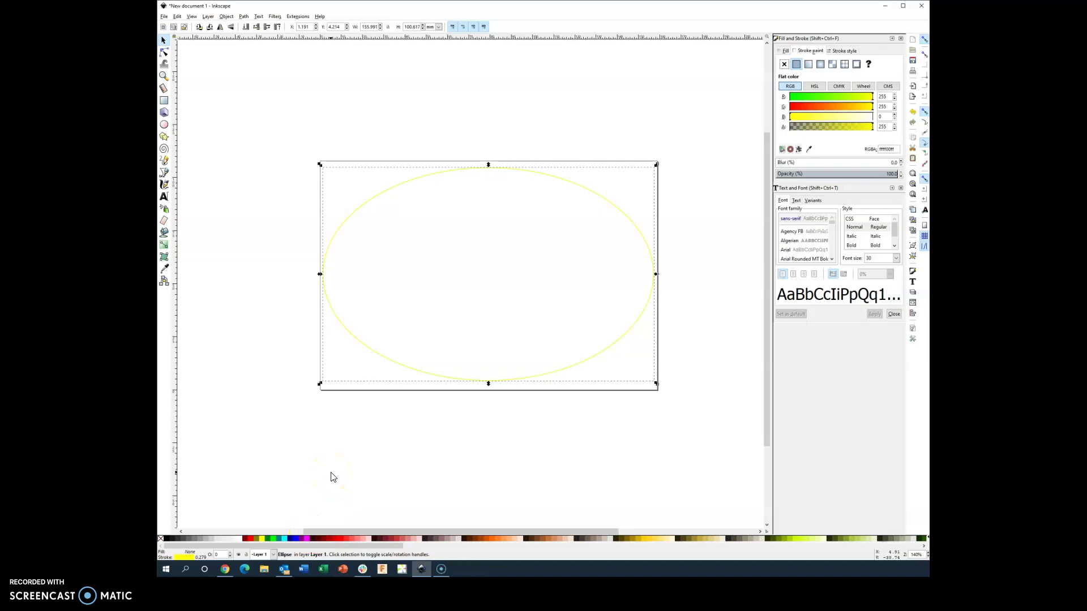
pyautogui.click(307, 539)
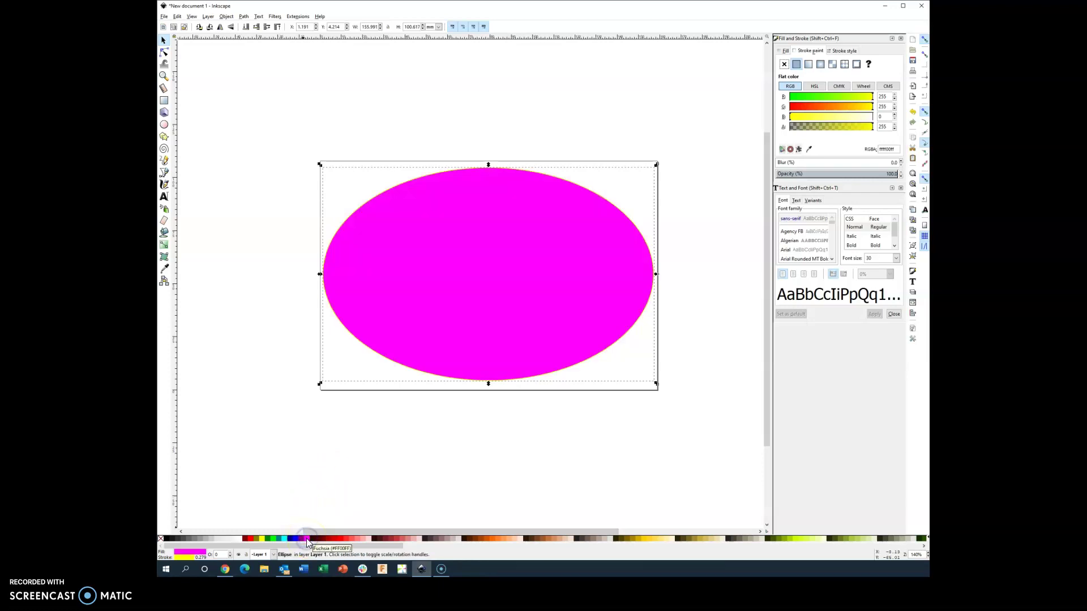
pyautogui.click(784, 50)
pyautogui.click(783, 64)
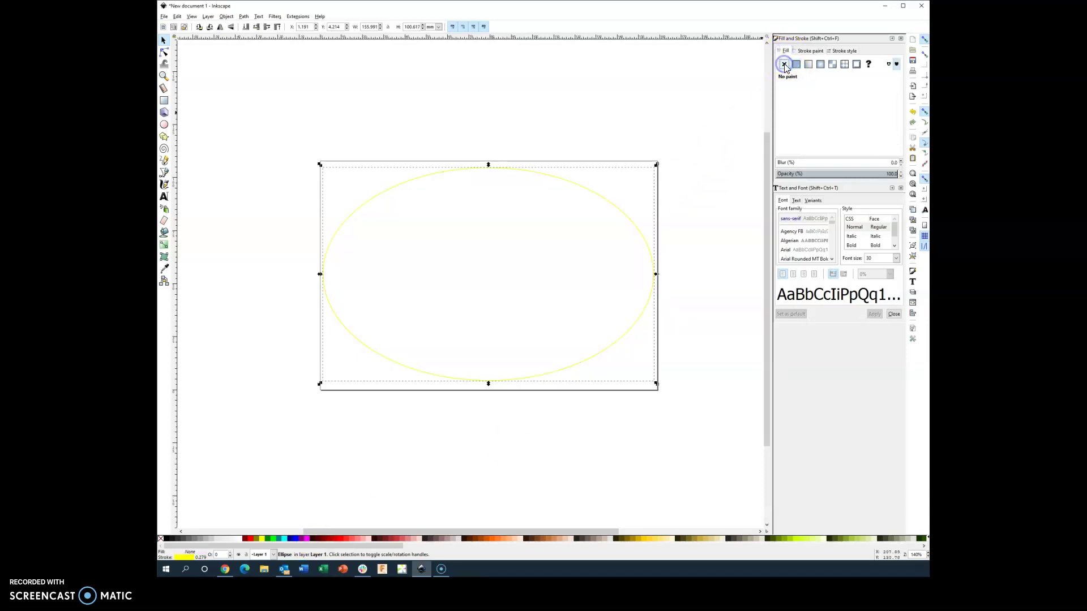
pyautogui.click(809, 51)
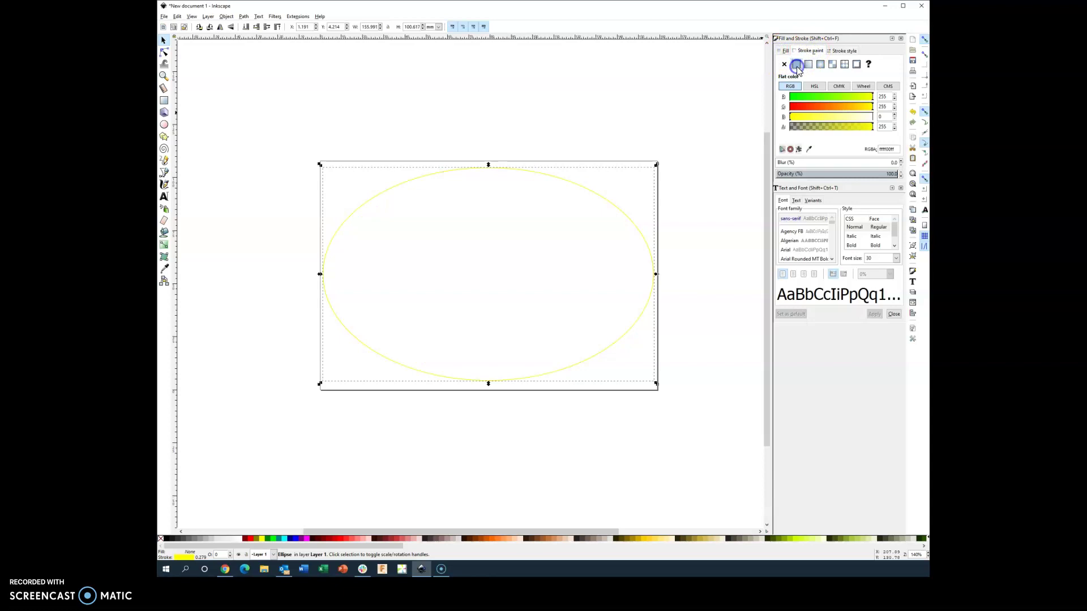
pyautogui.click(795, 70)
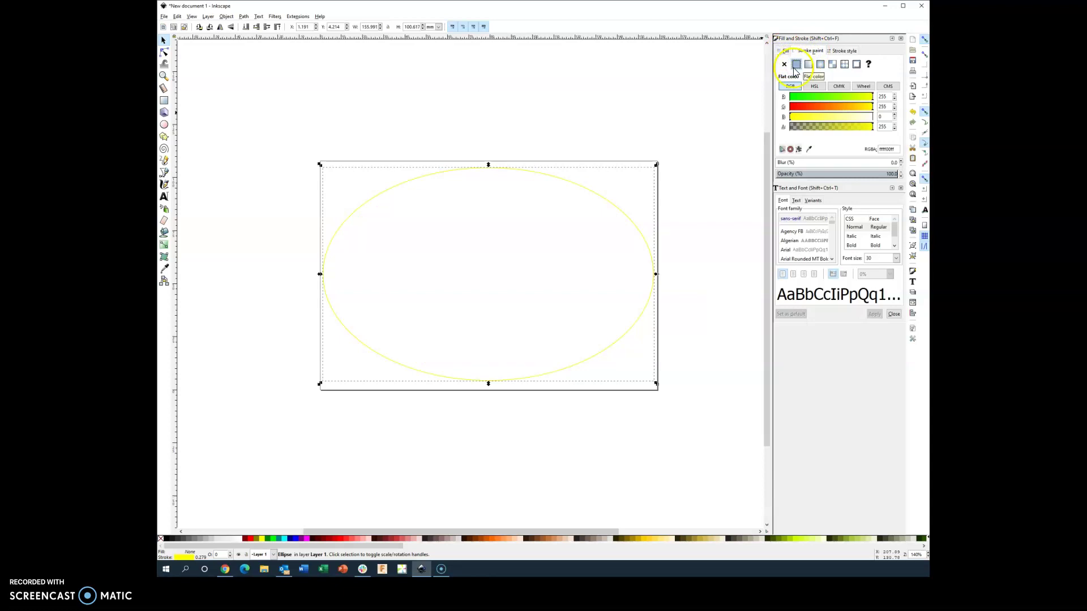
pyautogui.click(312, 538)
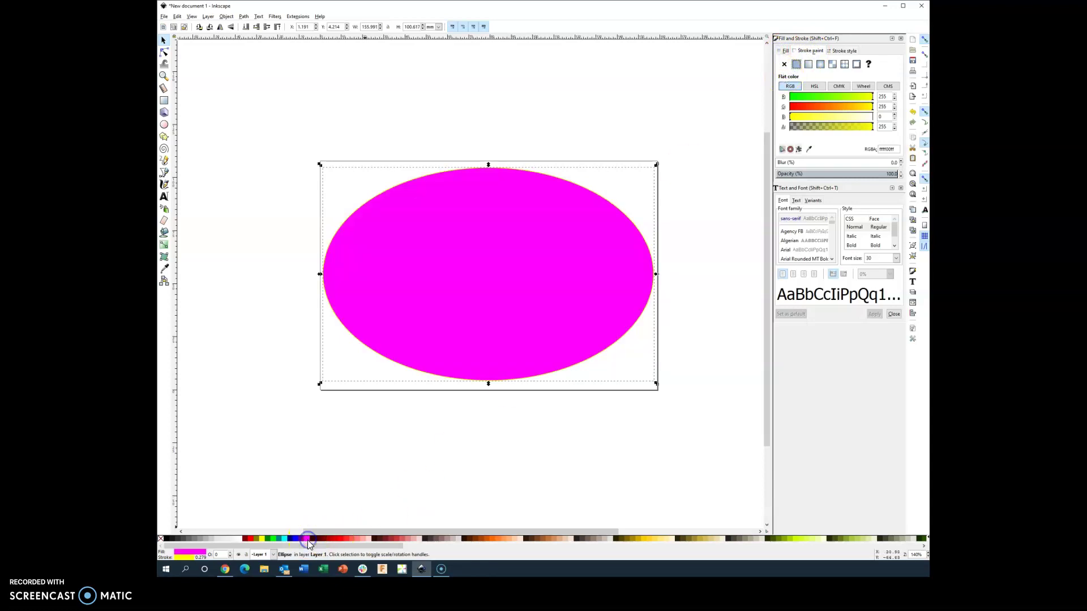
pyautogui.click(784, 51)
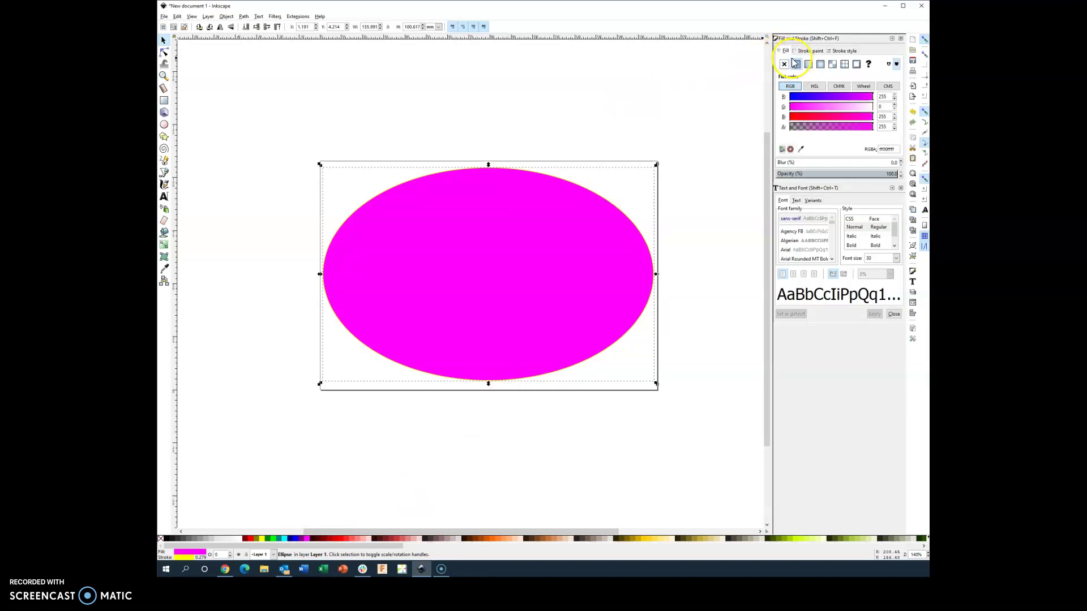
pyautogui.click(784, 64)
# Step: Set the outline to flat colour ff11f3ff with green 17 and blue 243
pyautogui.click(806, 51)
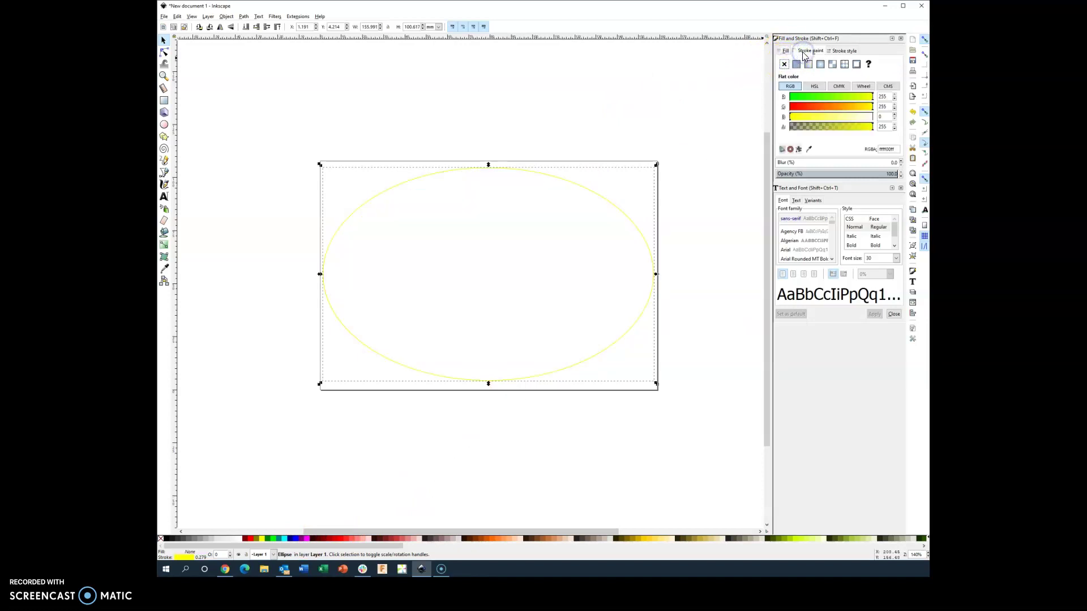
pyautogui.click(795, 108)
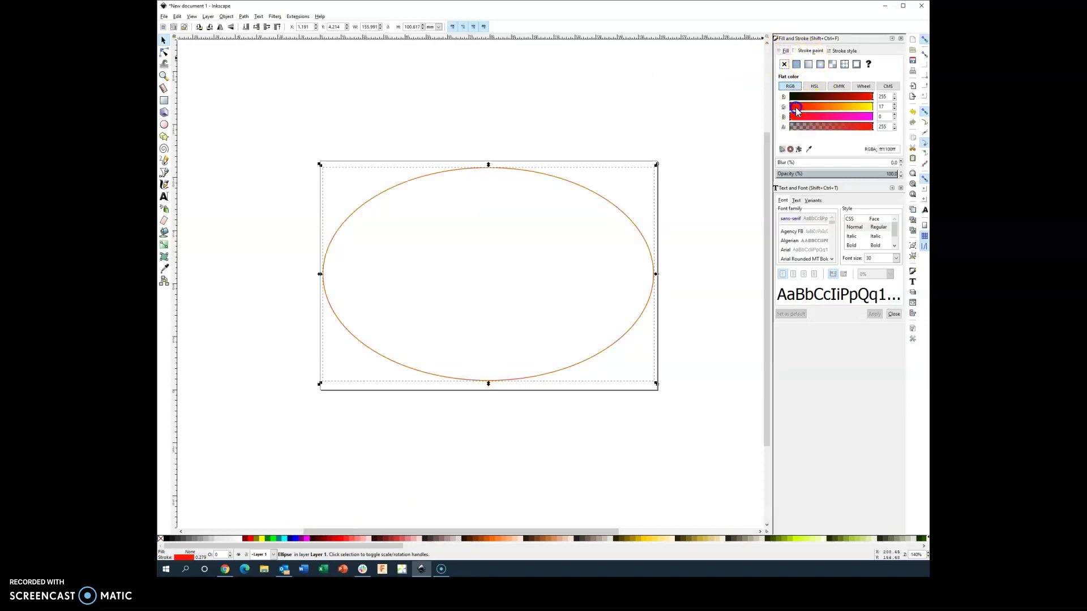
pyautogui.click(869, 116)
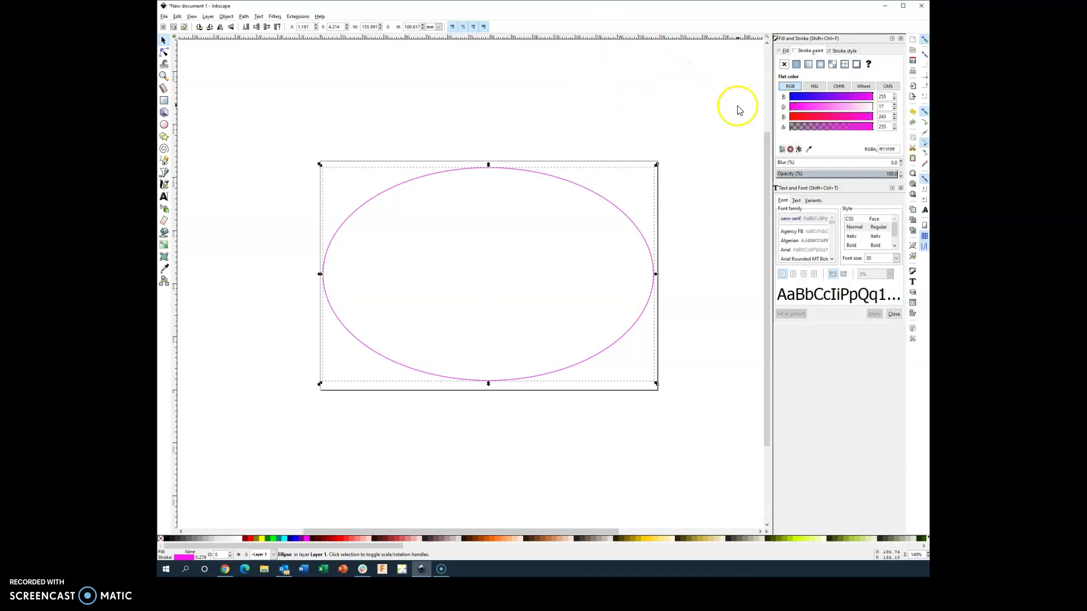
pyautogui.click(592, 125)
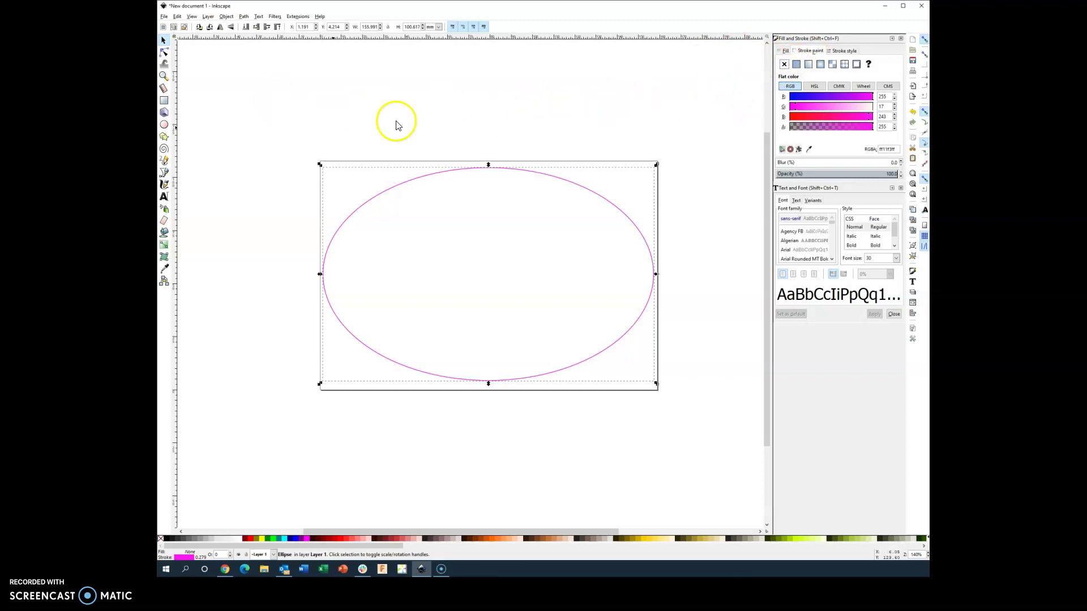
# Step: Draw a second, smaller ellipse of about 145 × 90 mm nested inside the magenta oval
pyautogui.click(163, 126)
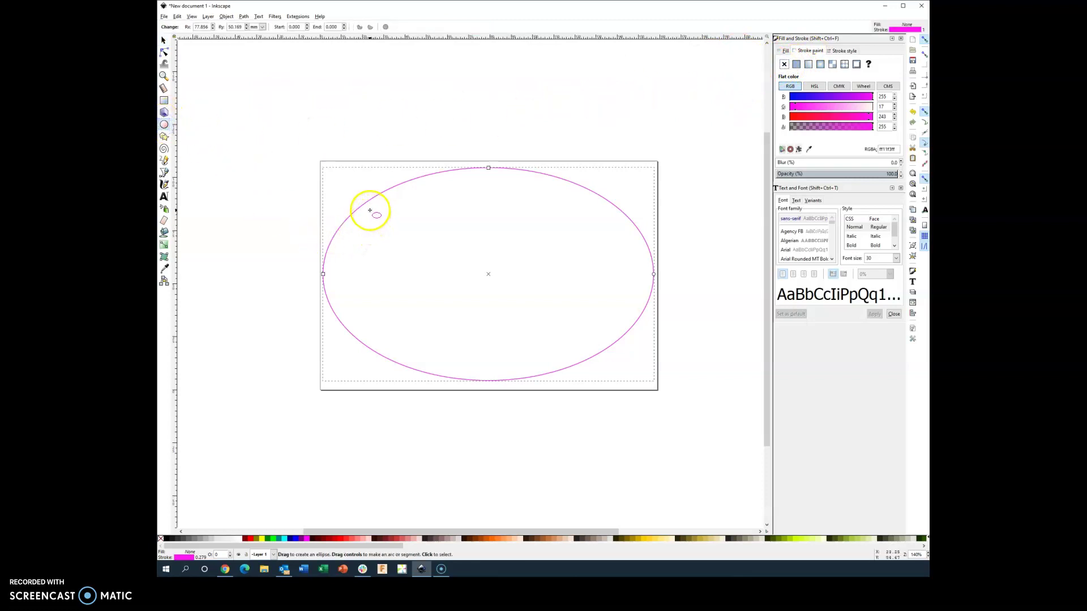
pyautogui.moveTo(369, 210); pyautogui.dragTo(645, 358)
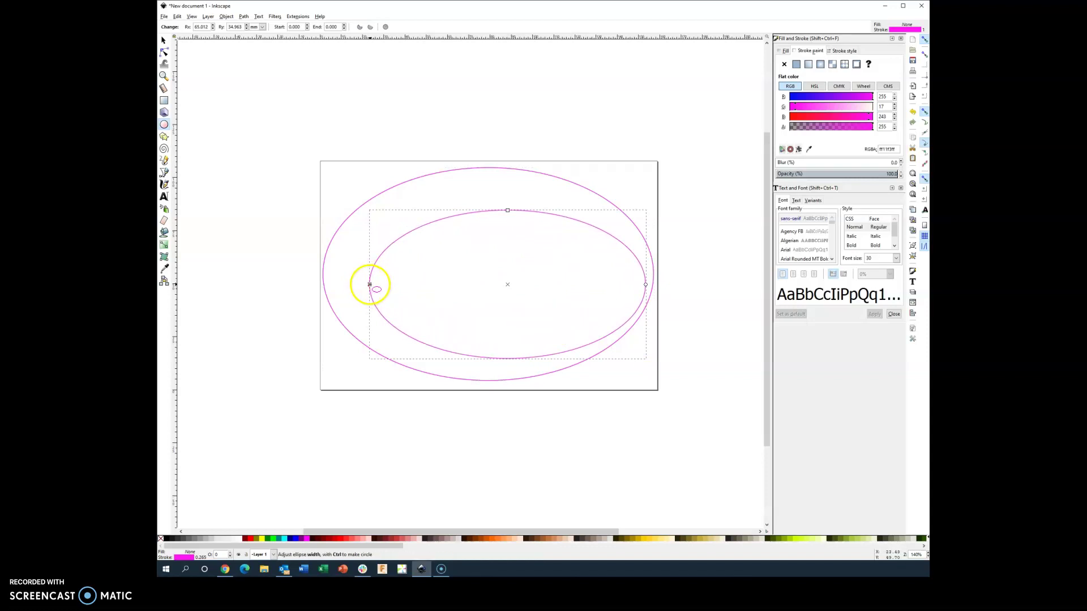
pyautogui.moveTo(369, 285); pyautogui.dragTo(335, 285)
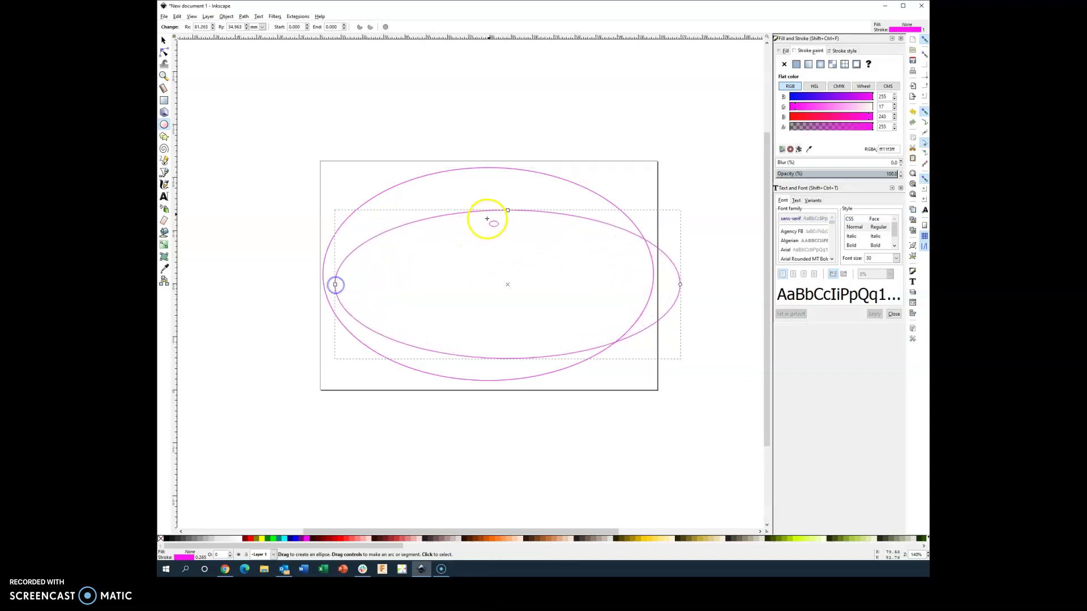
pyautogui.moveTo(506, 210); pyautogui.dragTo(500, 179)
pyautogui.moveTo(679, 283)
pyautogui.mouseDown()
pyautogui.moveTo(668, 282)
pyautogui.moveTo(682, 284)
pyautogui.mouseUp()
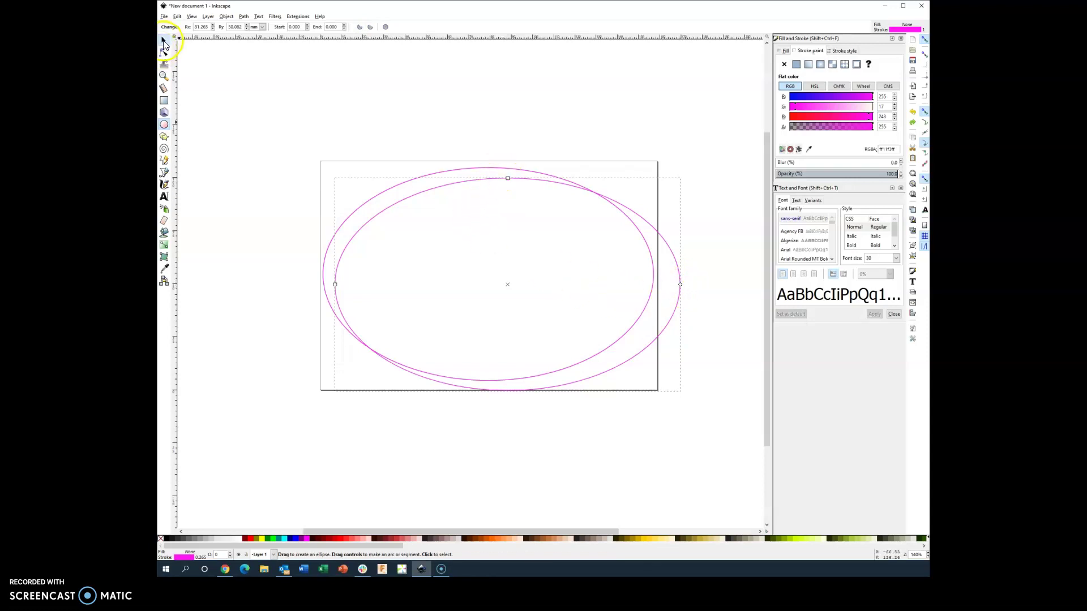
pyautogui.click(163, 42)
pyautogui.moveTo(681, 392); pyautogui.dragTo(645, 374)
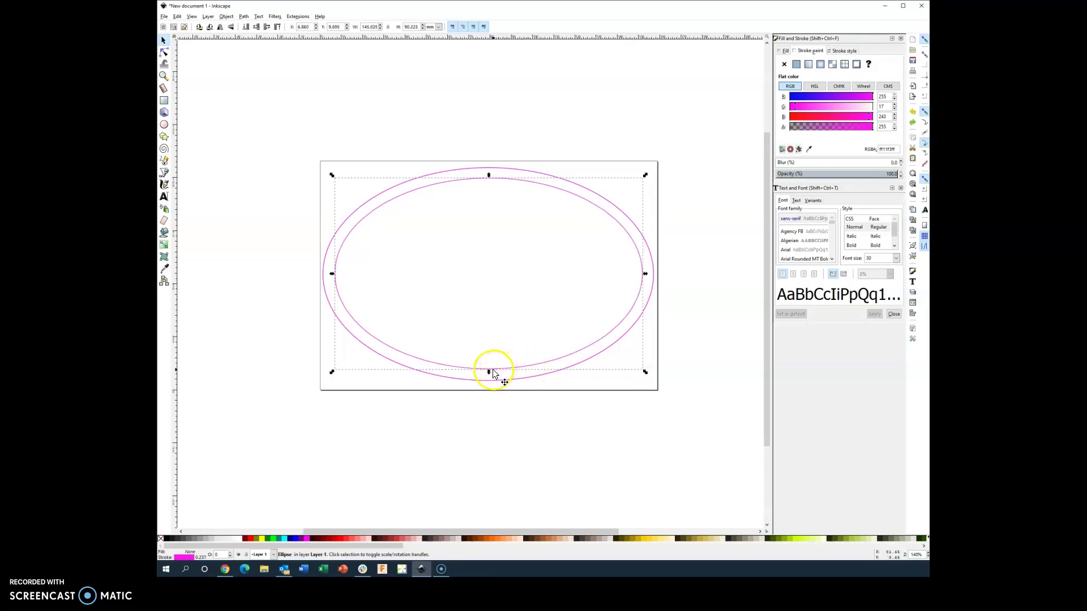
pyautogui.moveTo(493, 373); pyautogui.dragTo(491, 371)
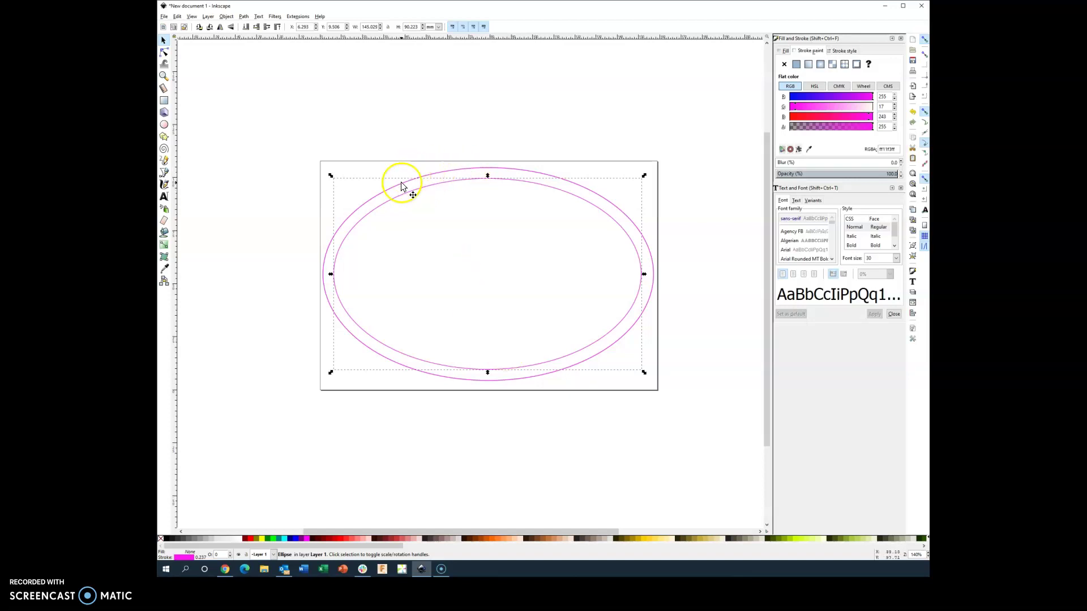
# Step: Give the inner ellipse a black outline (000000ff) and no fill using the palette
pyautogui.click(453, 182)
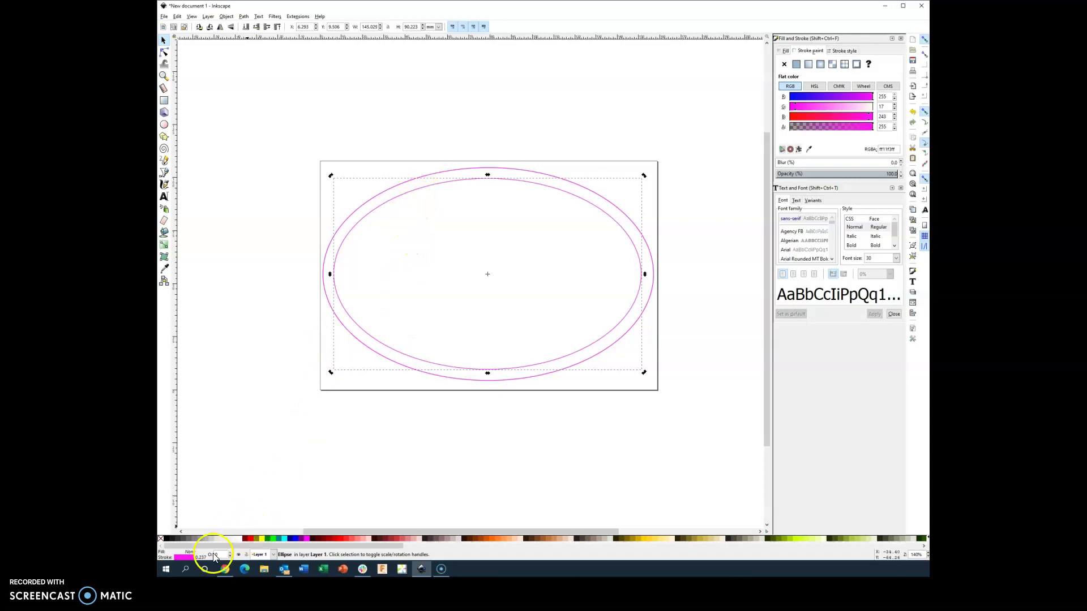
pyautogui.click(165, 540)
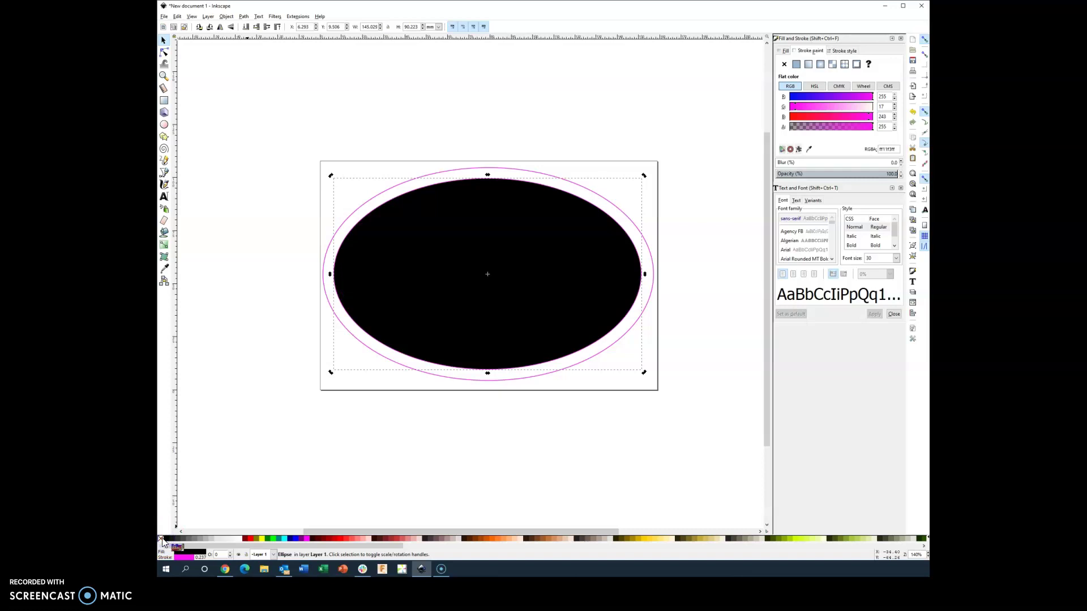
pyautogui.click(162, 541)
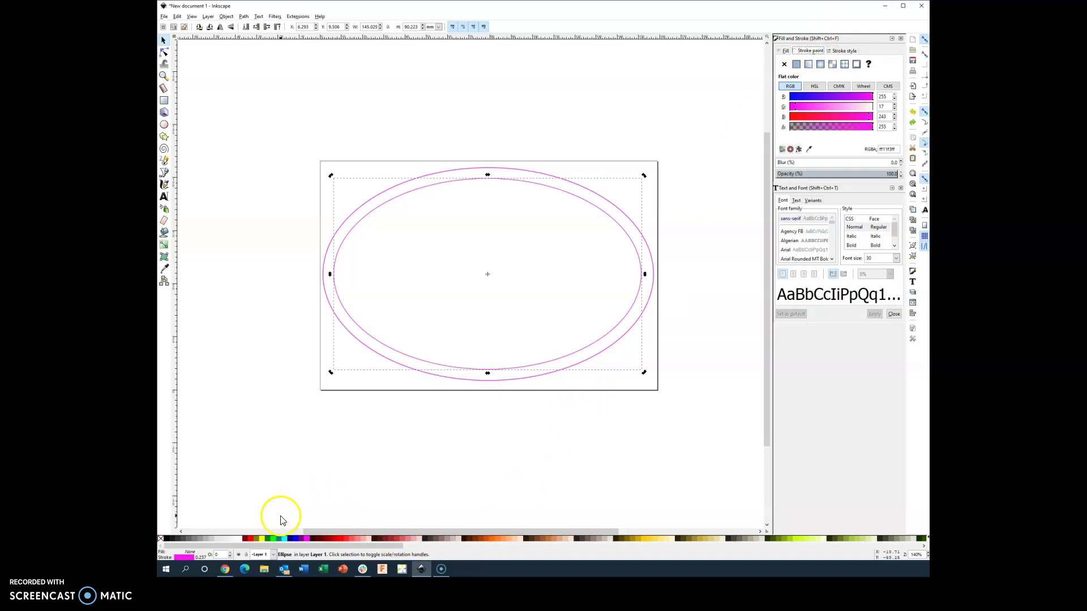
pyautogui.keyDown('shift'); pyautogui.click(164, 540); pyautogui.keyUp('shift')
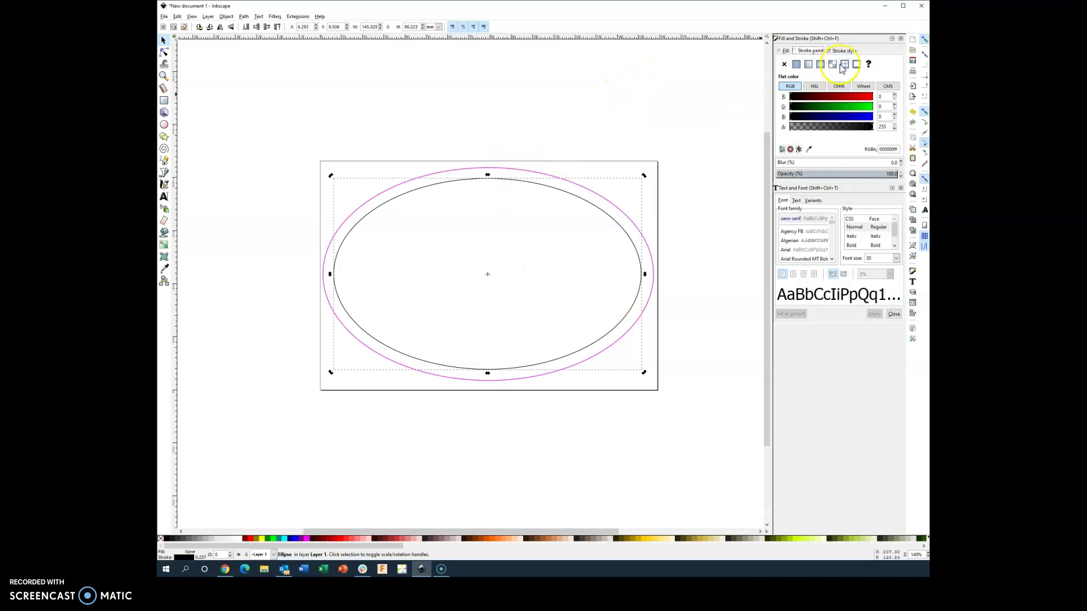
pyautogui.click(795, 64)
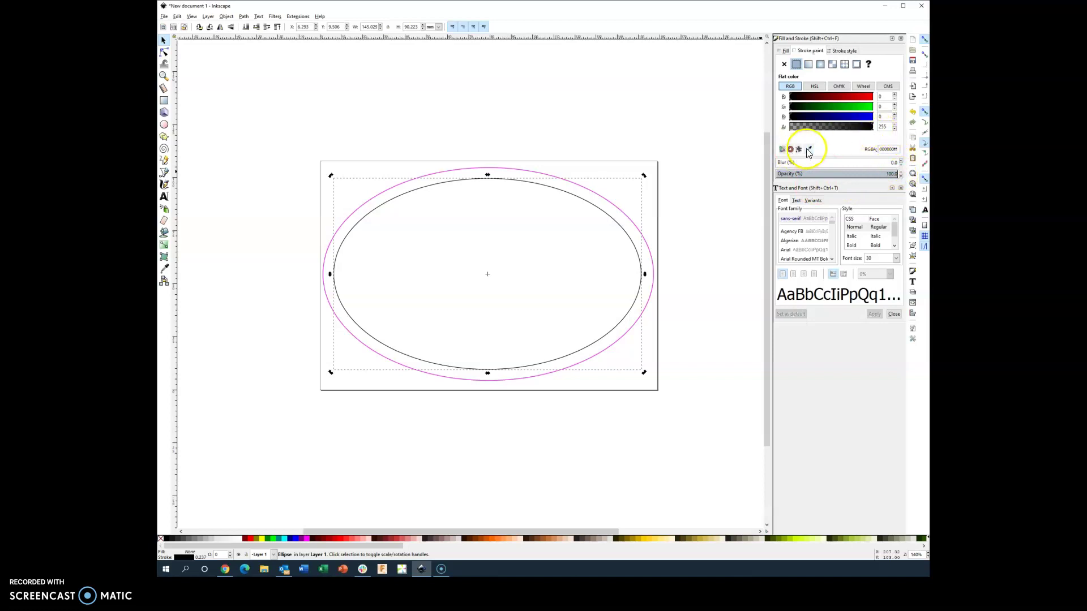
# Step: Switch the stroke width unit to pt and thicken the inner ellipse's outline
pyautogui.click(844, 51)
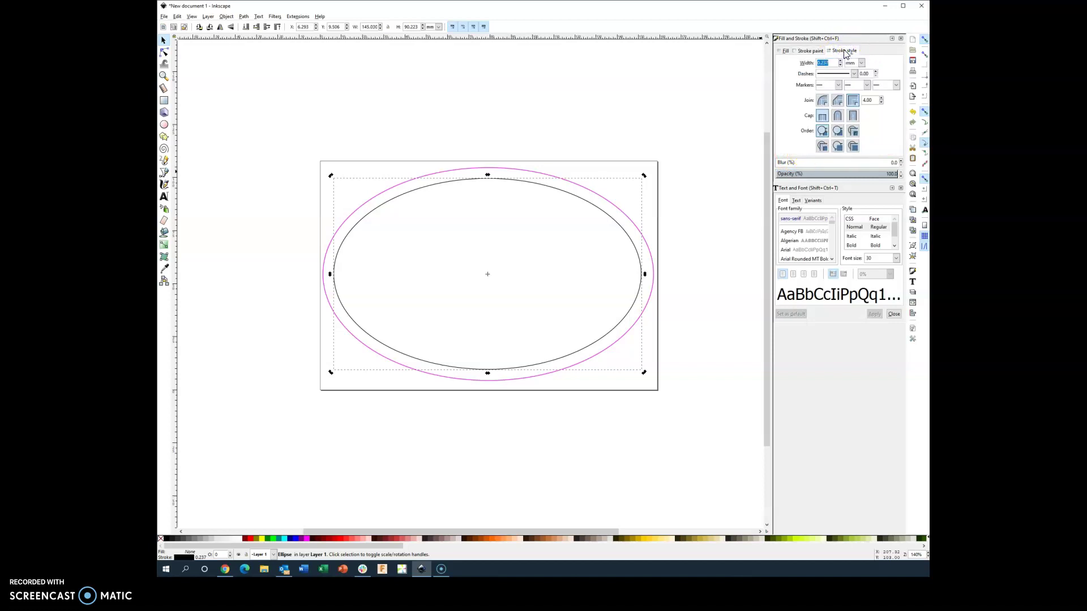
pyautogui.click(858, 62)
pyautogui.click(853, 91)
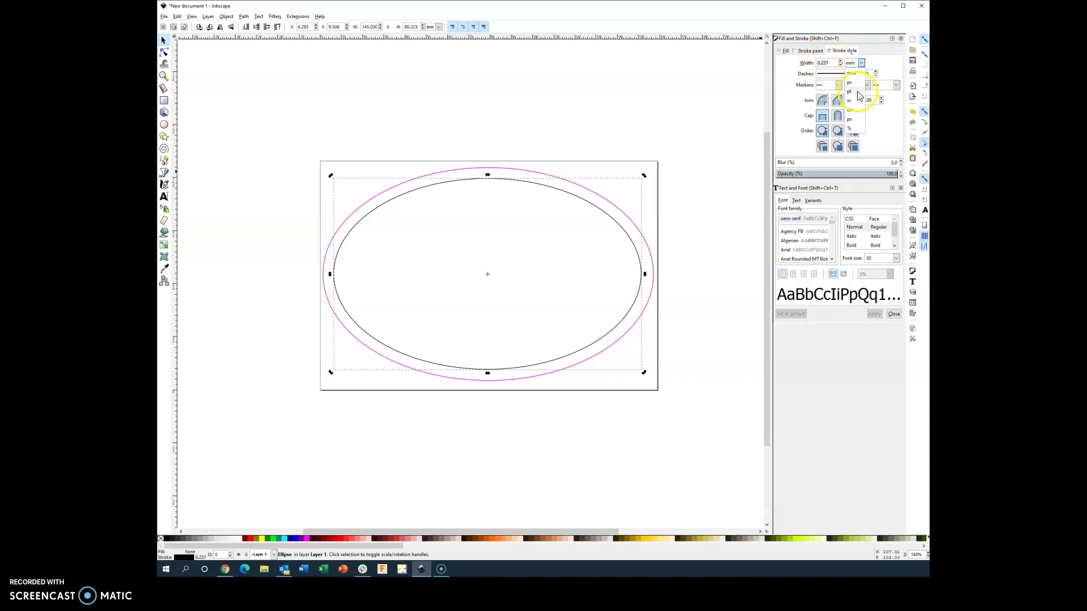
pyautogui.click(840, 60)
pyautogui.click(840, 60)
pyautogui.click(839, 60)
pyautogui.click(840, 60)
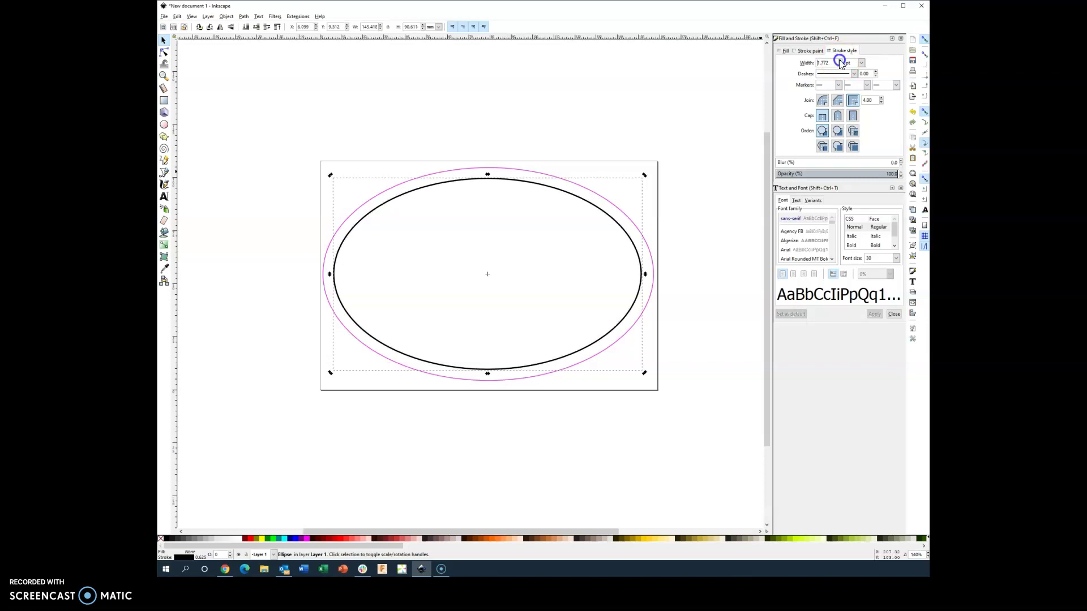
pyautogui.click(840, 60)
pyautogui.click(840, 60)
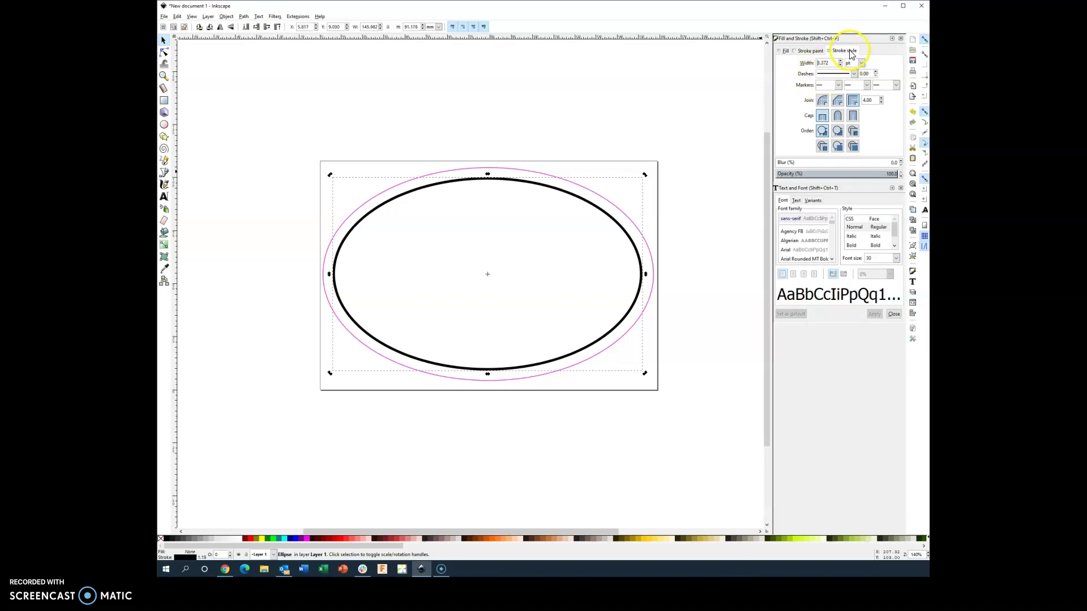
# Step: Raise the outline width to 3.672 pt and deselect the ellipse
pyautogui.click(833, 62)
pyautogui.click(841, 61)
pyautogui.click(842, 61)
pyautogui.click(842, 62)
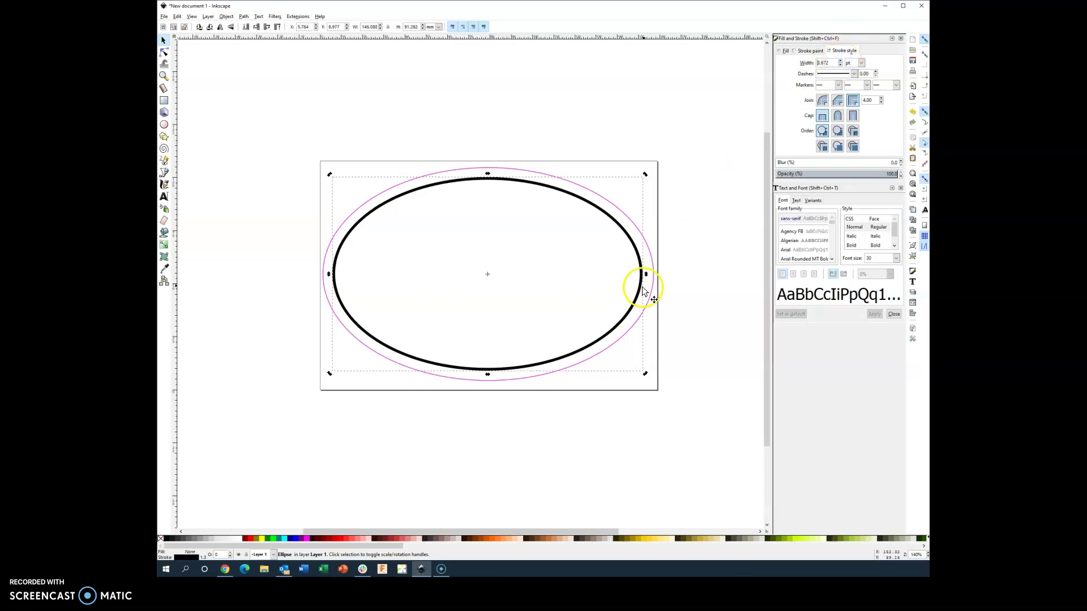
pyautogui.click(702, 238)
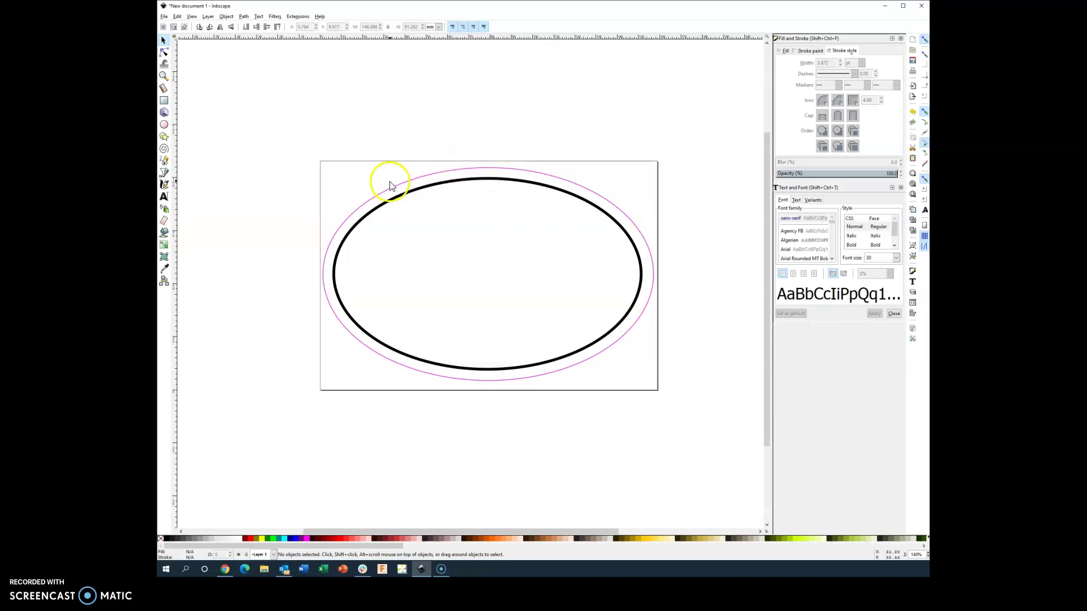
# Step: Select the inner black ellipse together with the outer magenta ellipse
pyautogui.click(456, 194)
pyautogui.click(470, 183)
pyautogui.click(487, 169)
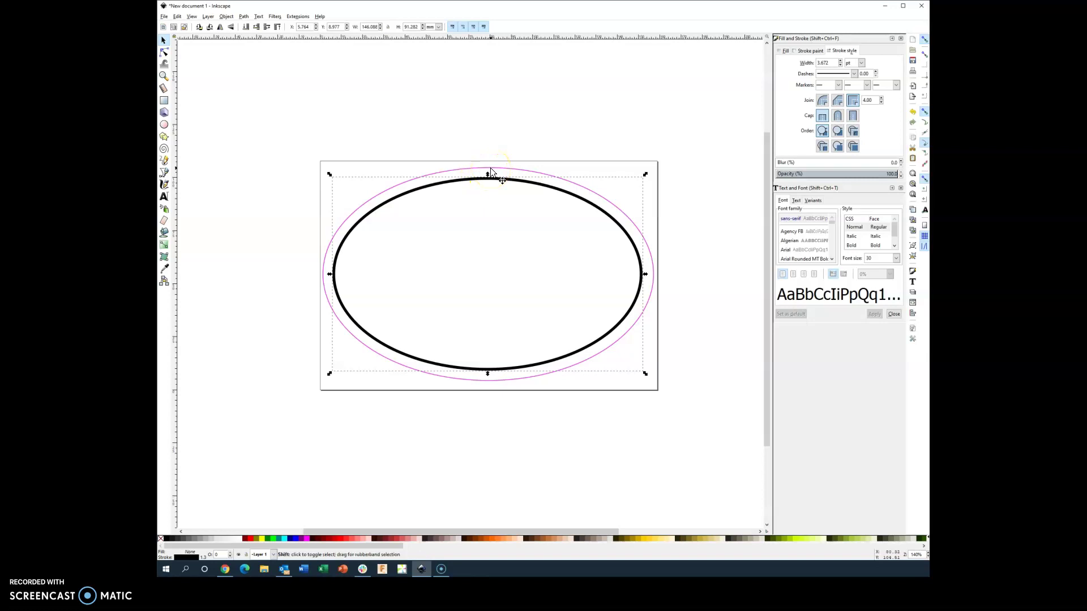
pyautogui.keyDown('shift'); pyautogui.click(490, 168); pyautogui.keyUp('shift')
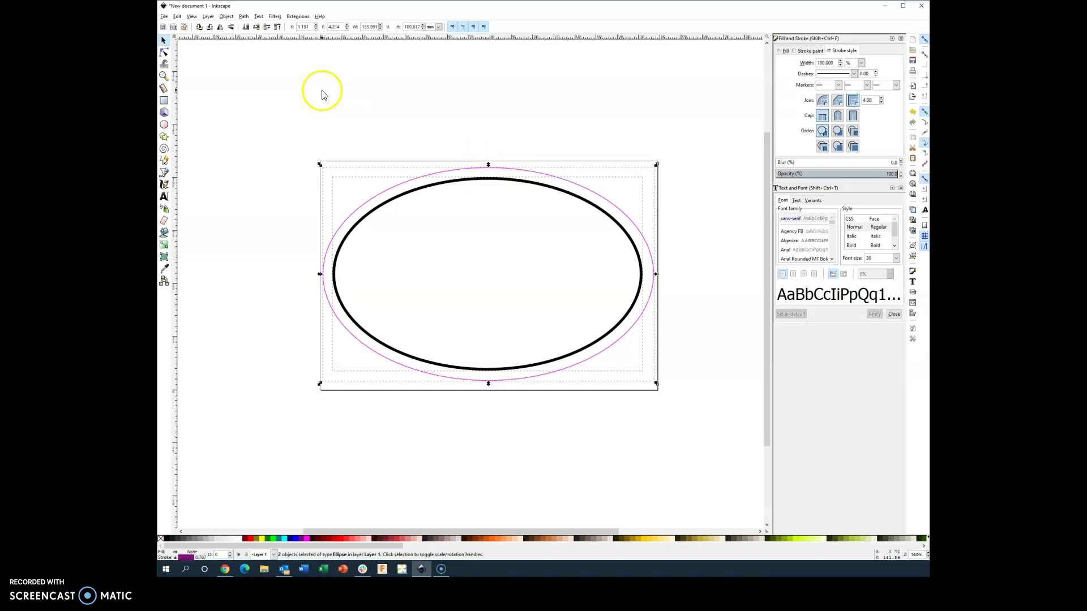
pyautogui.click(226, 17)
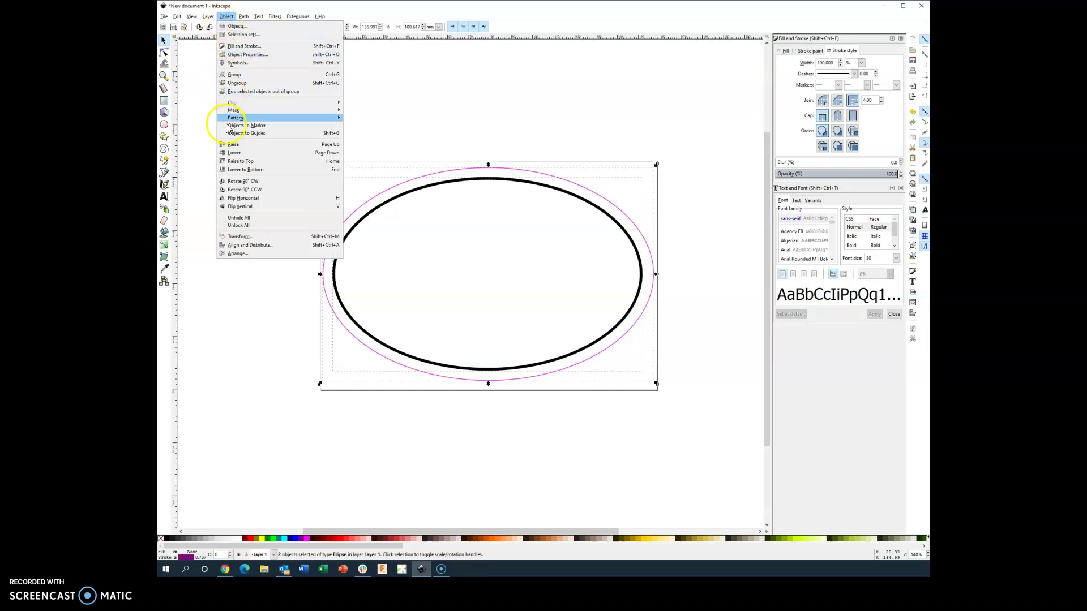
# Step: Centre both ellipses vertically and horizontally relative to the Page in Align and Distribute, then deselect
pyautogui.click(257, 245)
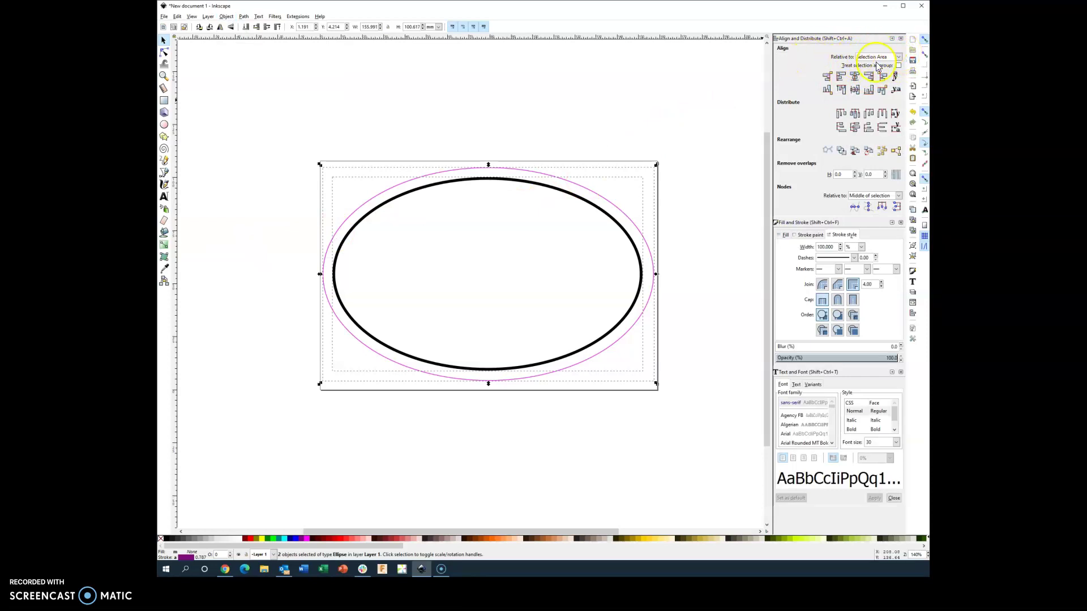
pyautogui.click(898, 56)
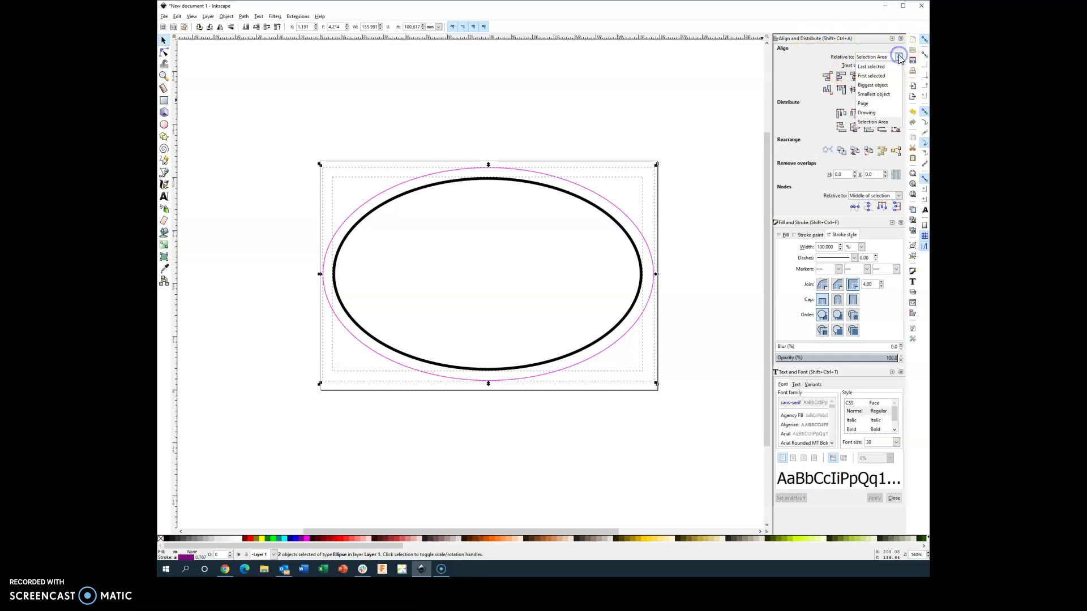
pyautogui.click(865, 104)
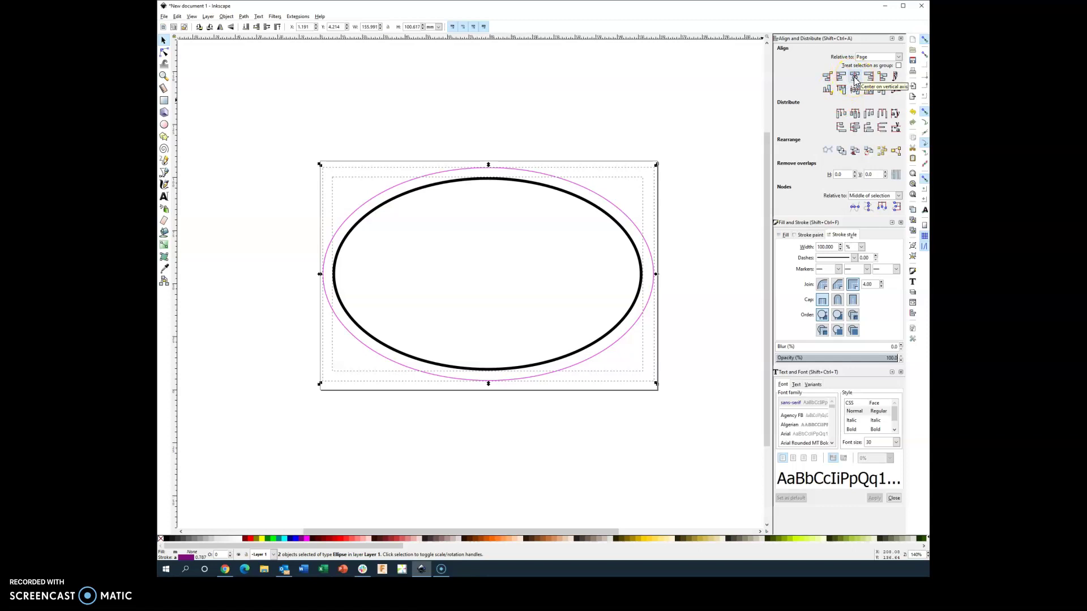
pyautogui.click(855, 81)
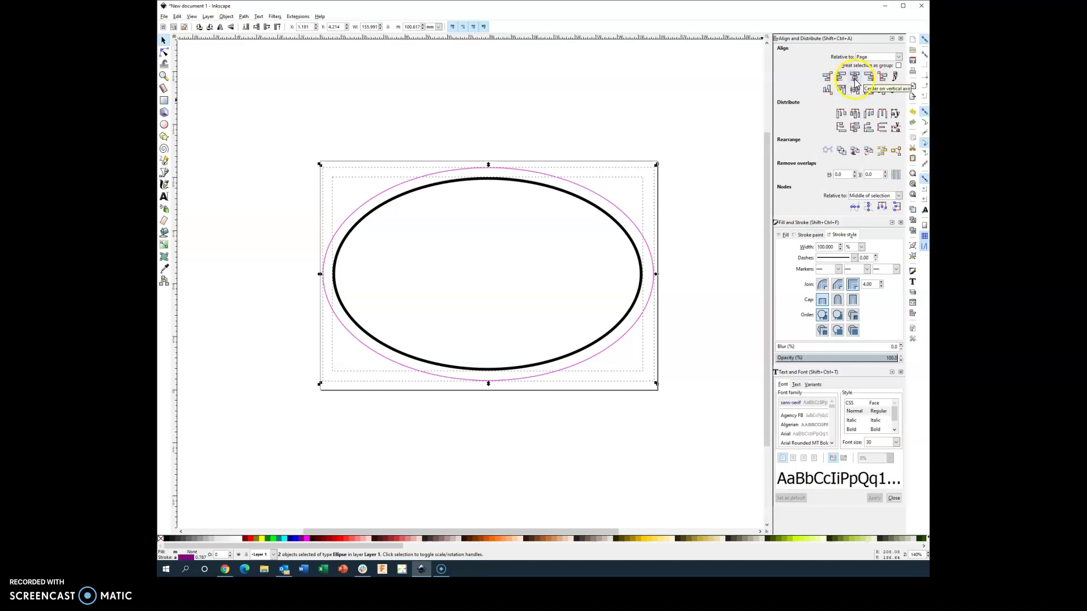
pyautogui.click(854, 93)
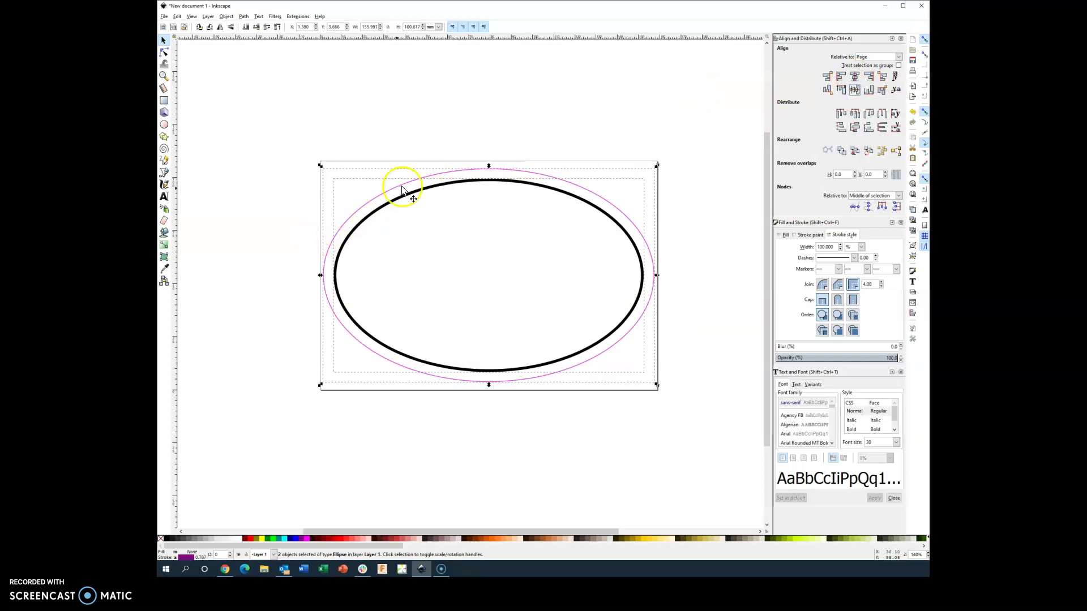
pyautogui.click(526, 103)
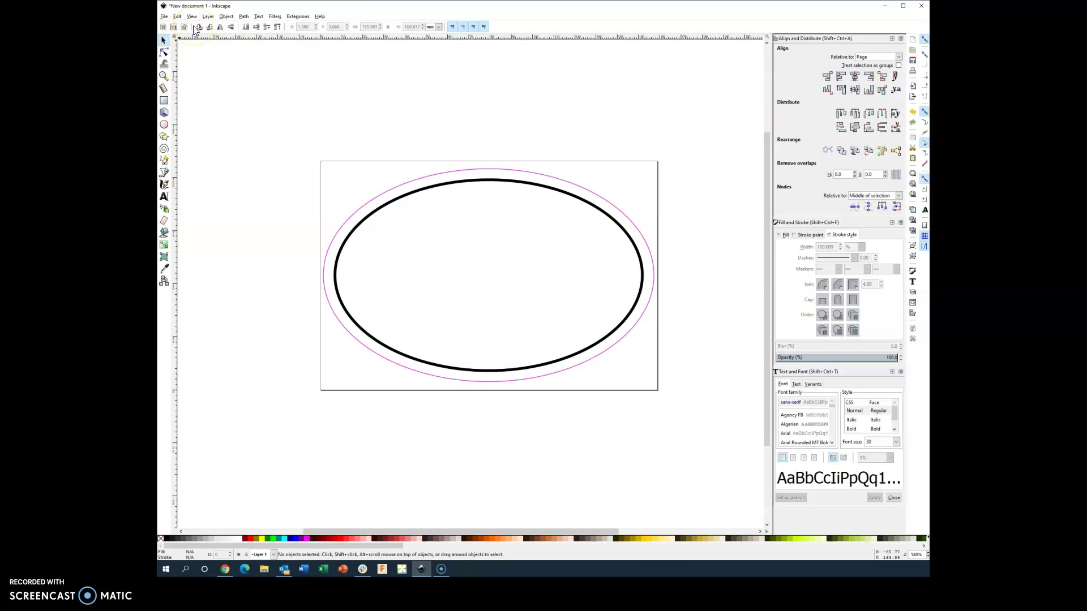
# Step: Start an image import and browse My Documents > STEM > NASA Rover Challenge > 2018-2019 > Swag
pyautogui.click(166, 17)
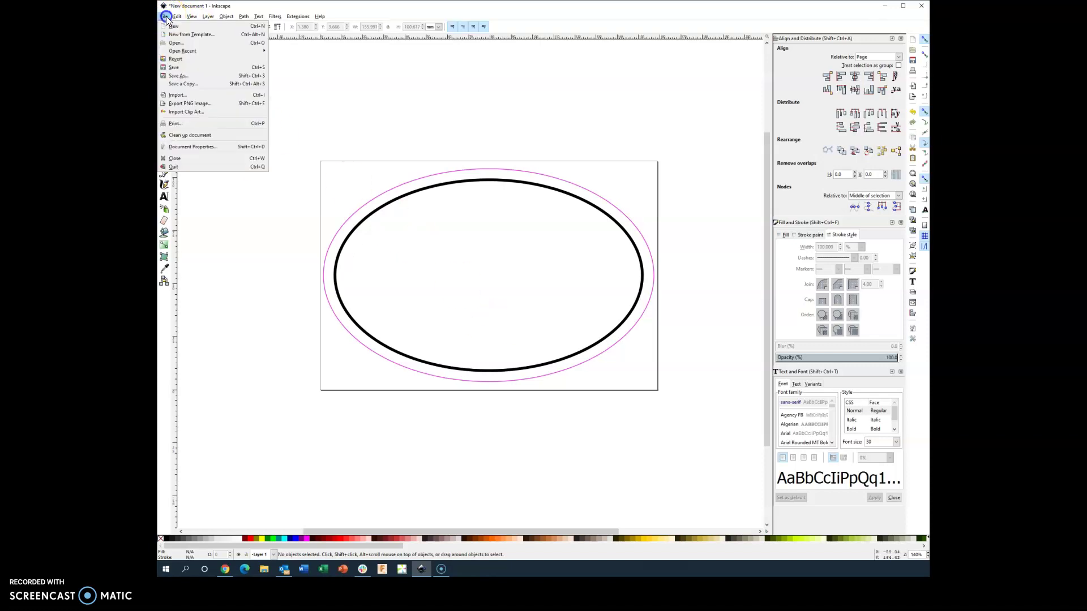
pyautogui.click(177, 96)
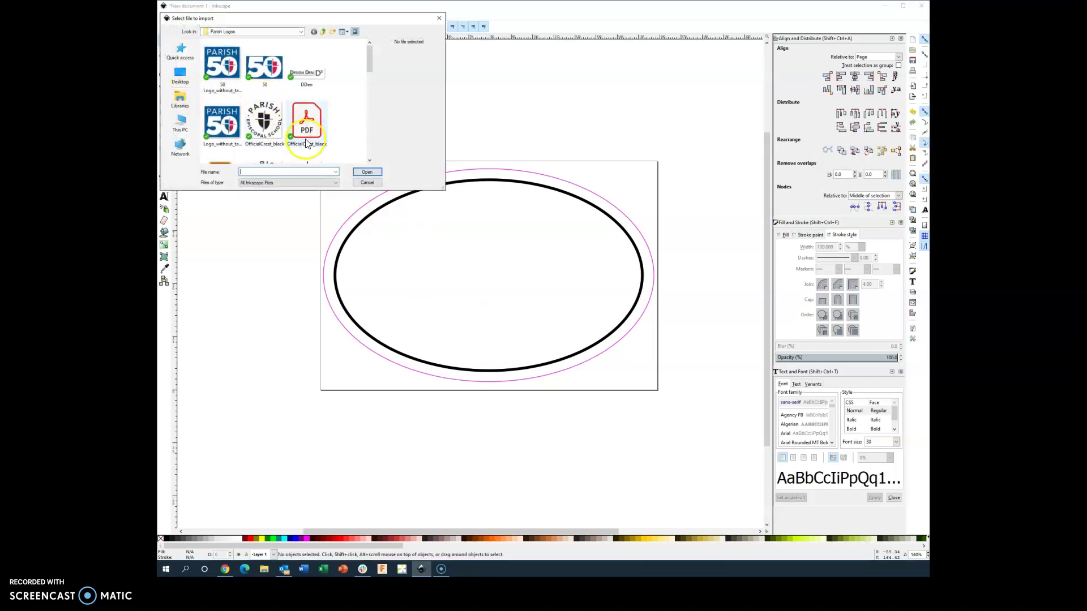
pyautogui.click(324, 34)
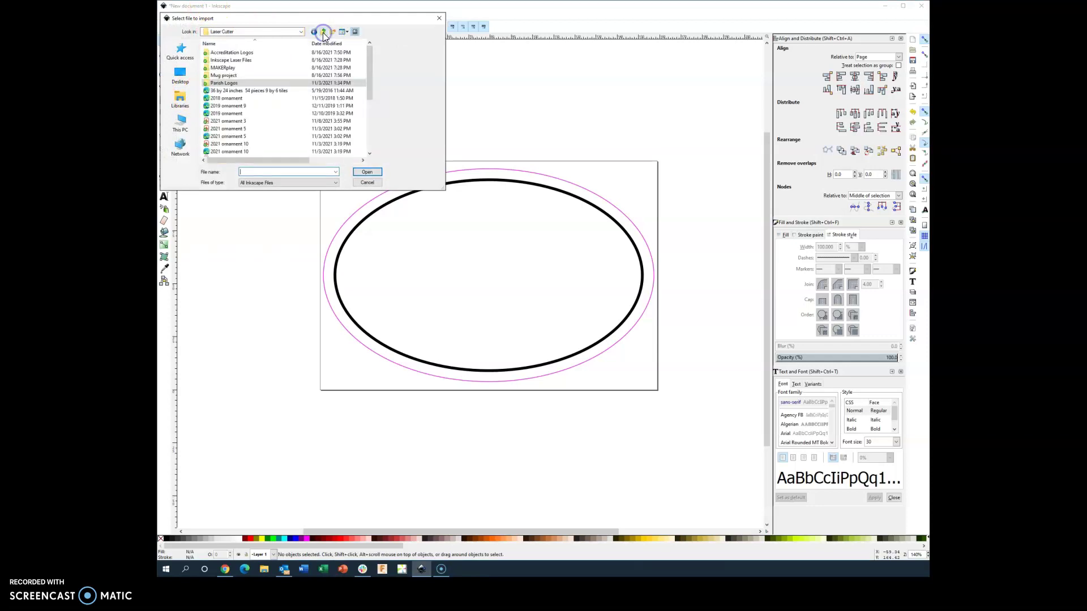
pyautogui.click(181, 78)
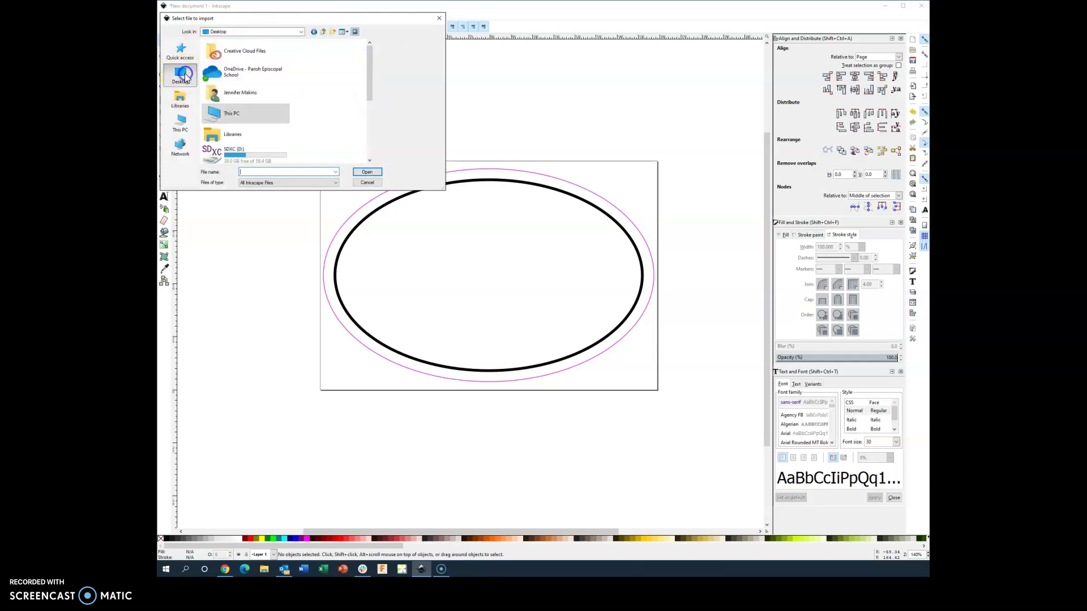
pyautogui.scroll(-5, 241, 81)
pyautogui.click(236, 83)
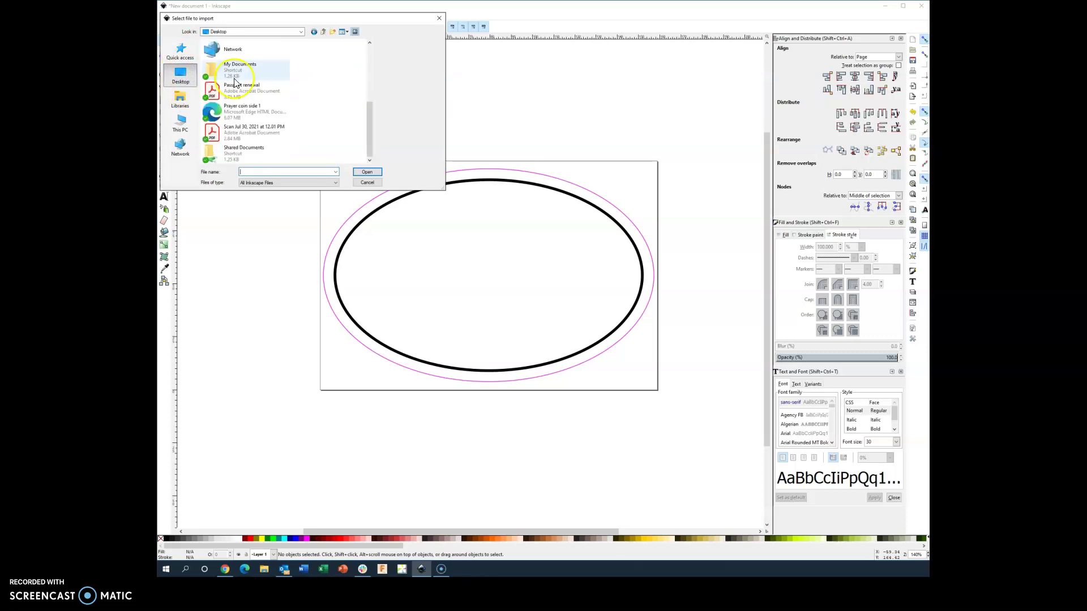
pyautogui.doubleClick(239, 69)
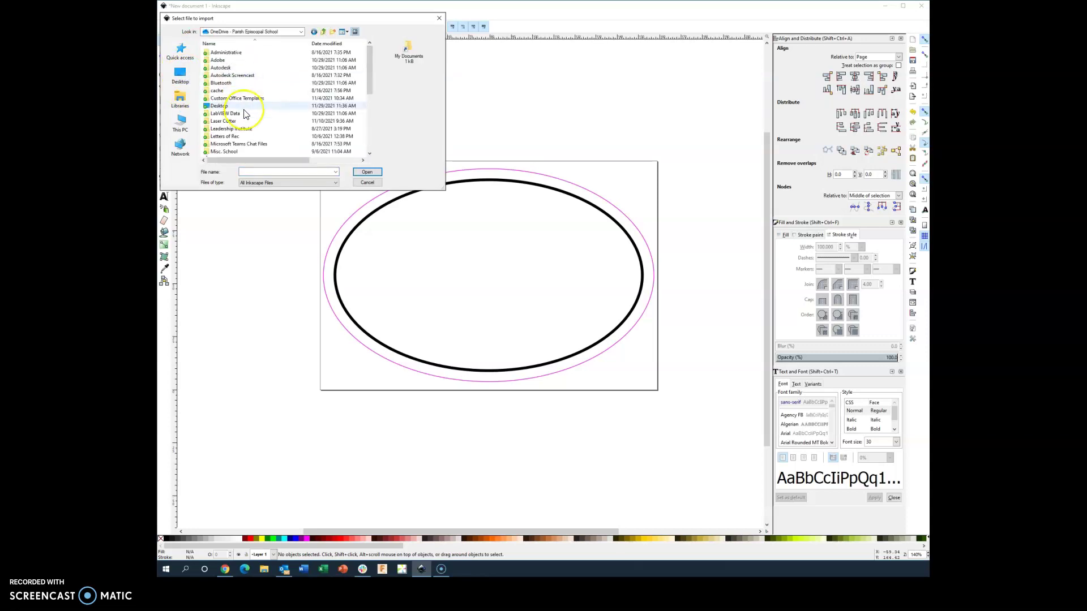
pyautogui.doubleClick(217, 136)
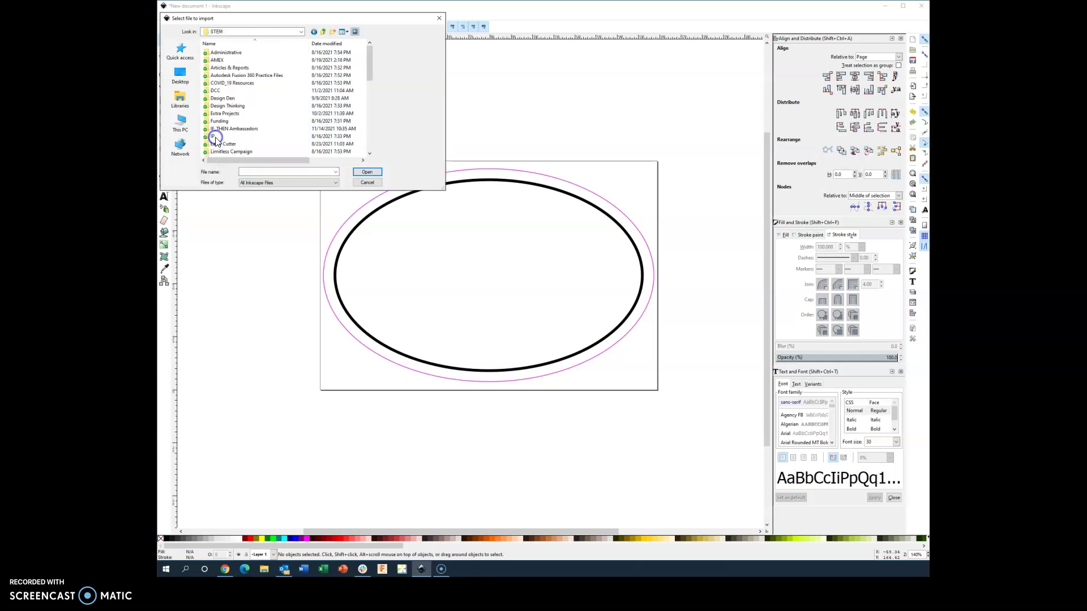
pyautogui.click(242, 116)
pyautogui.scroll(-3, 242, 119)
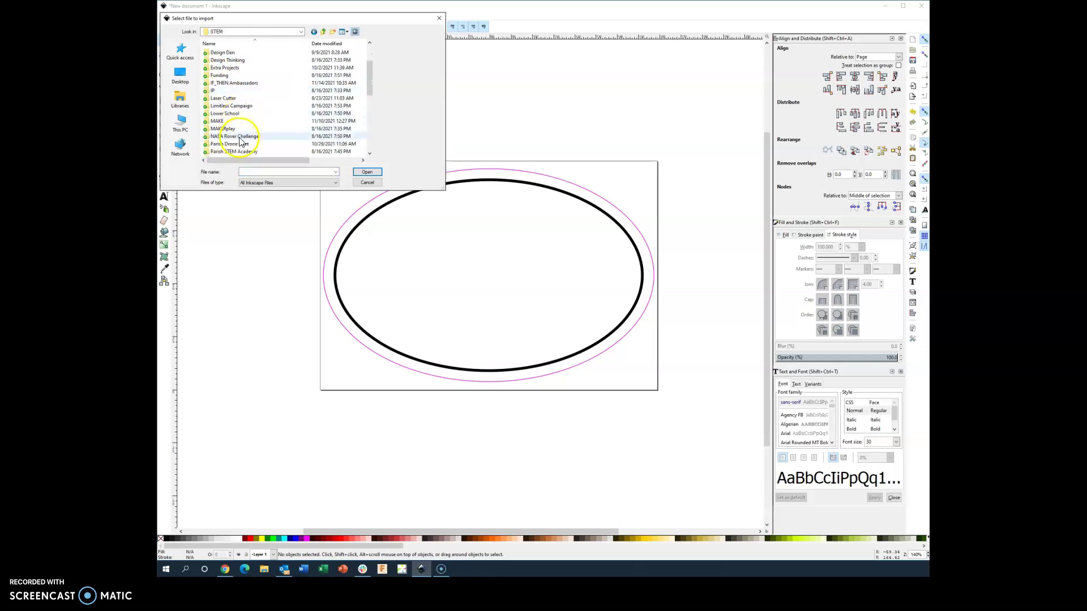
pyautogui.doubleClick(235, 139)
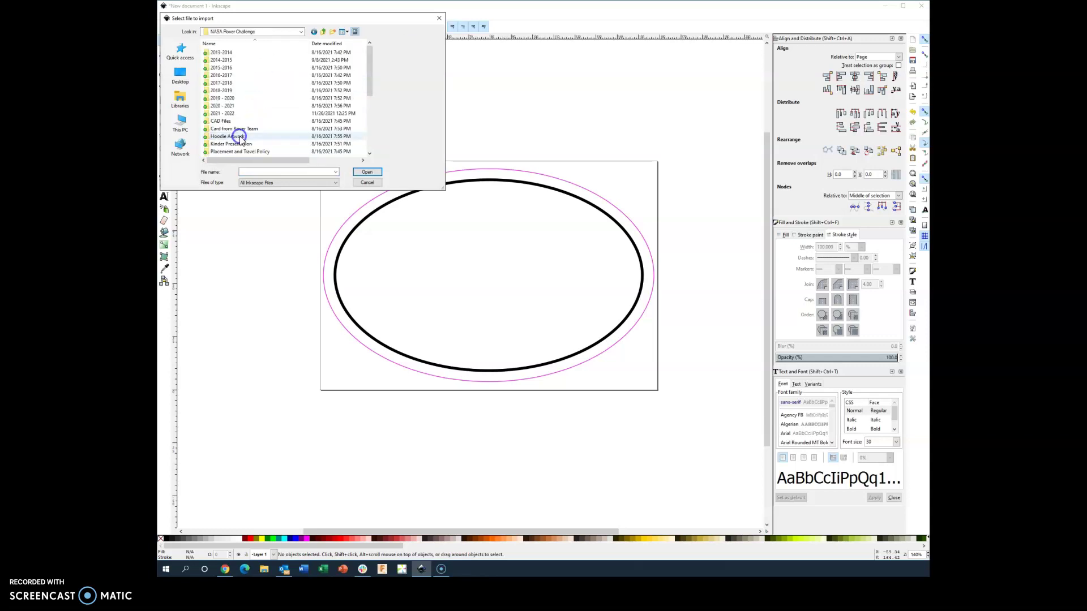
pyautogui.doubleClick(225, 91)
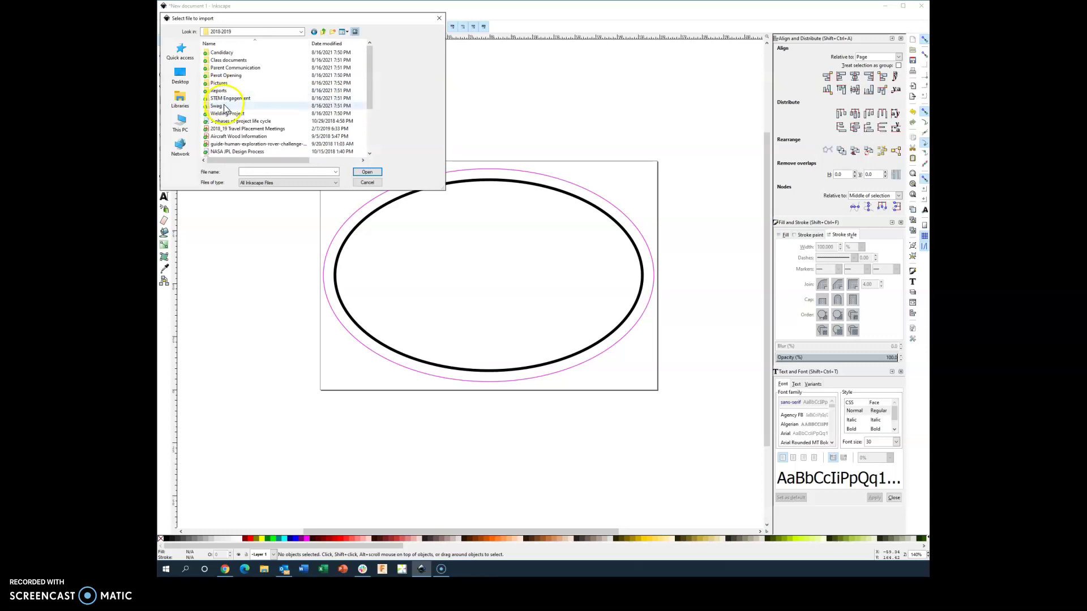
pyautogui.doubleClick(224, 106)
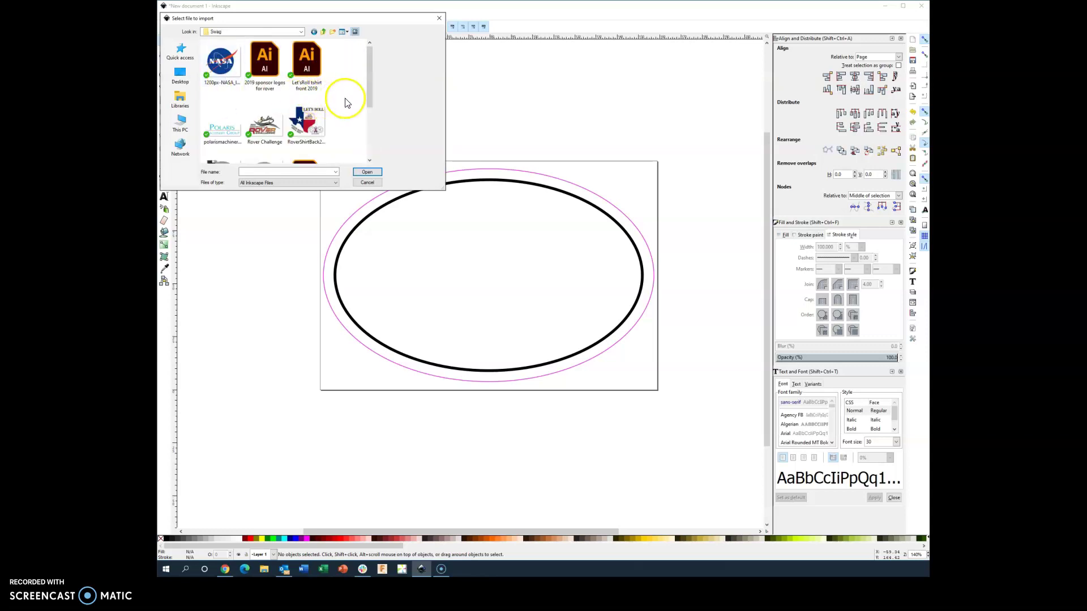
# Step: Switch to the 2019 - 2020 Swag folder and import the third Texas flag PNG as embedded
pyautogui.scroll(-3, 331, 109)
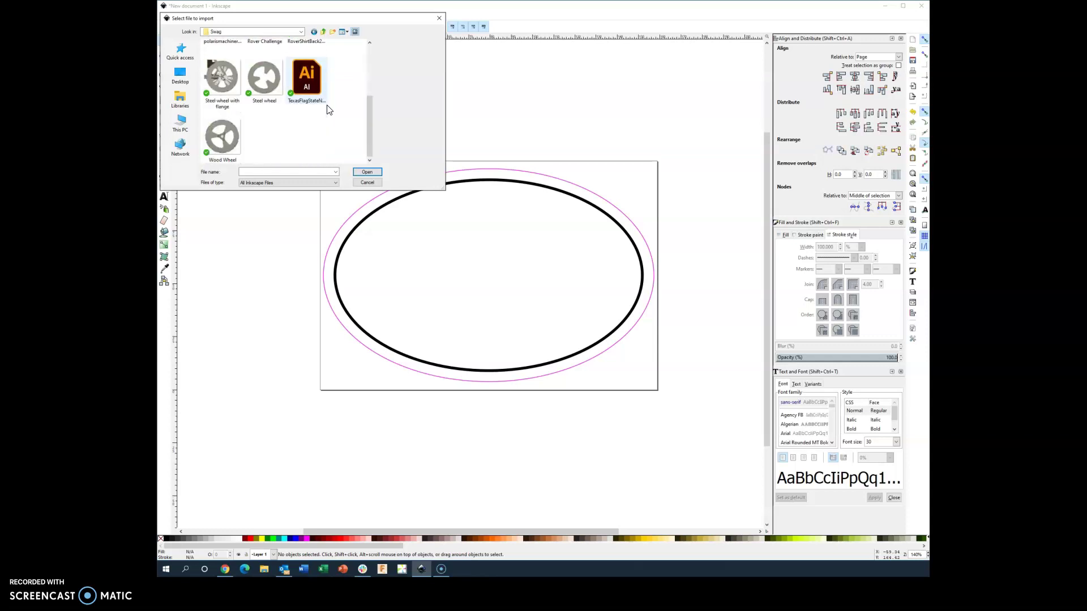
pyautogui.scroll(3, 328, 109)
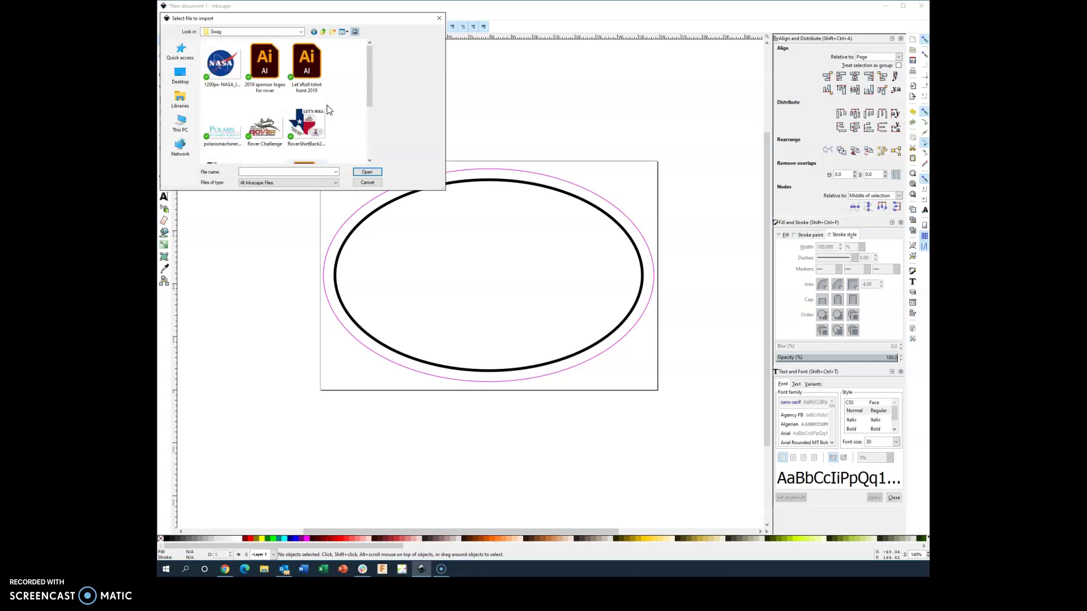
pyautogui.click(323, 32)
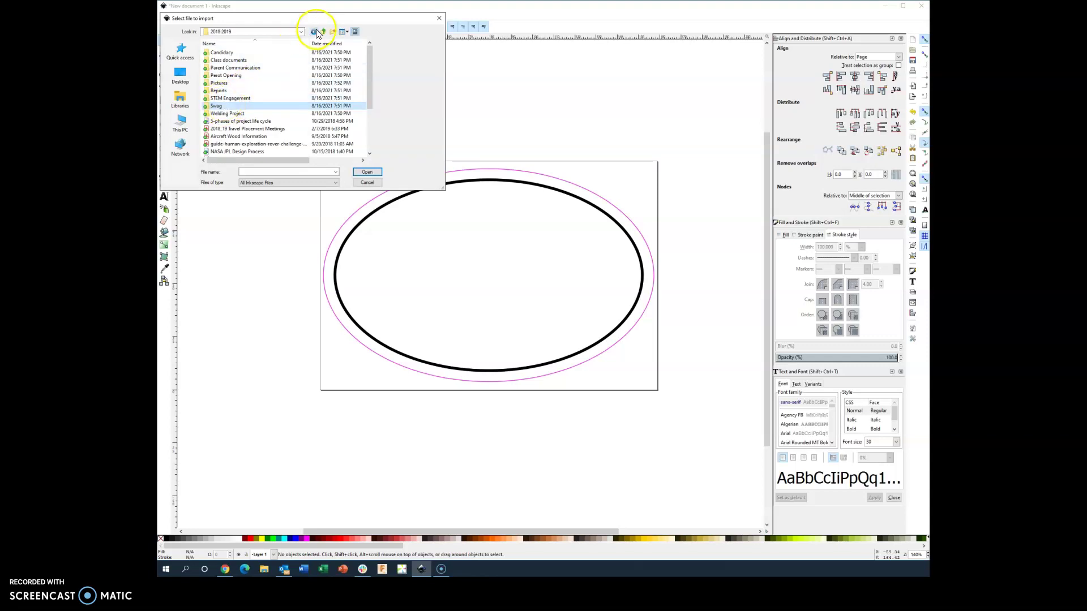
pyautogui.click(323, 32)
pyautogui.doubleClick(242, 96)
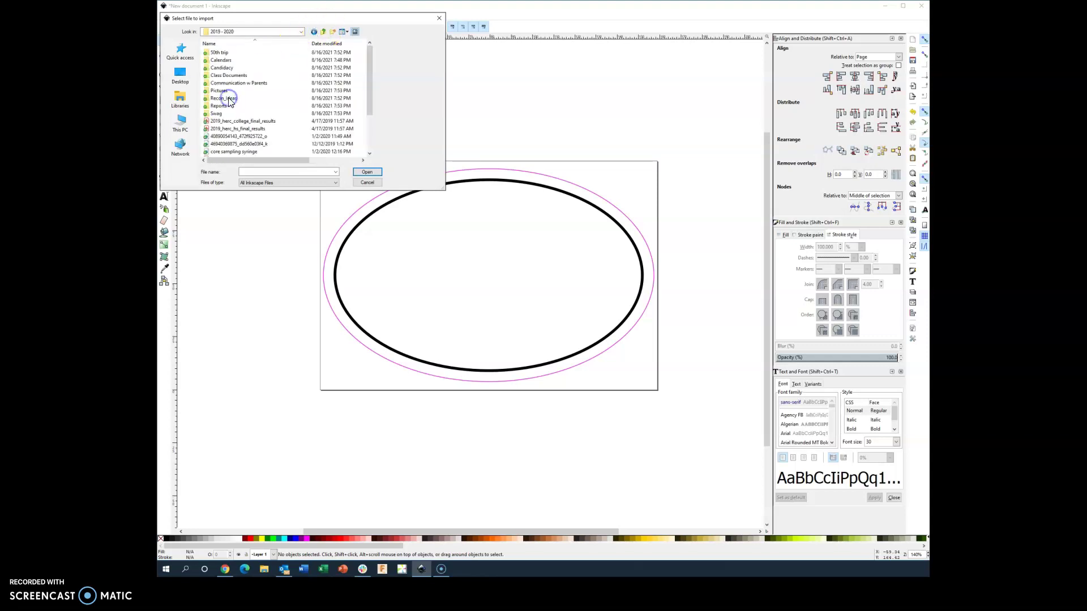
pyautogui.doubleClick(218, 114)
pyautogui.scroll(-2, 283, 113)
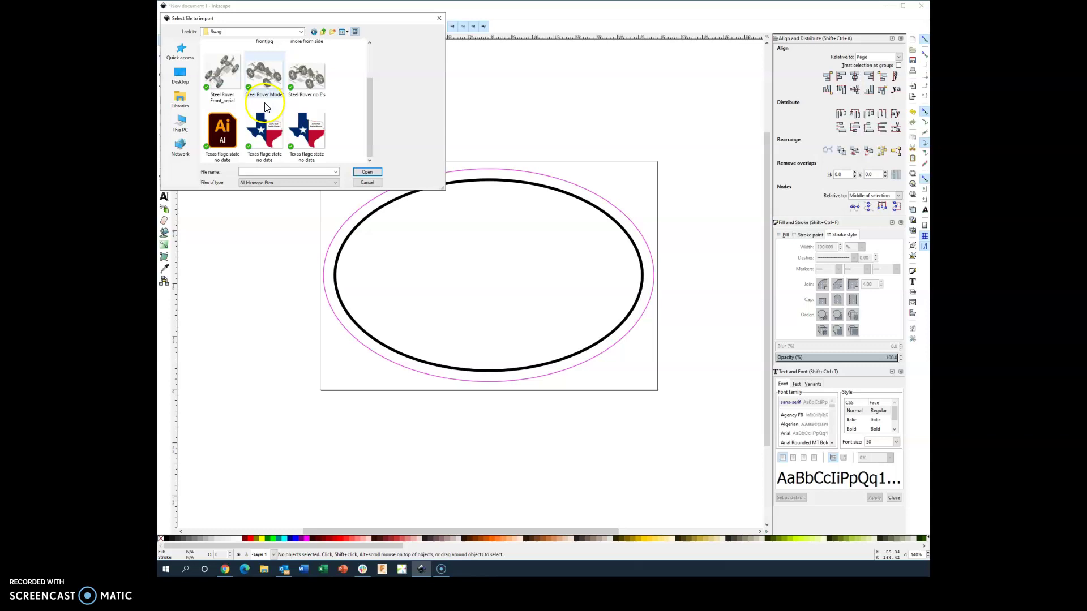
pyautogui.click(286, 123)
pyautogui.click(304, 131)
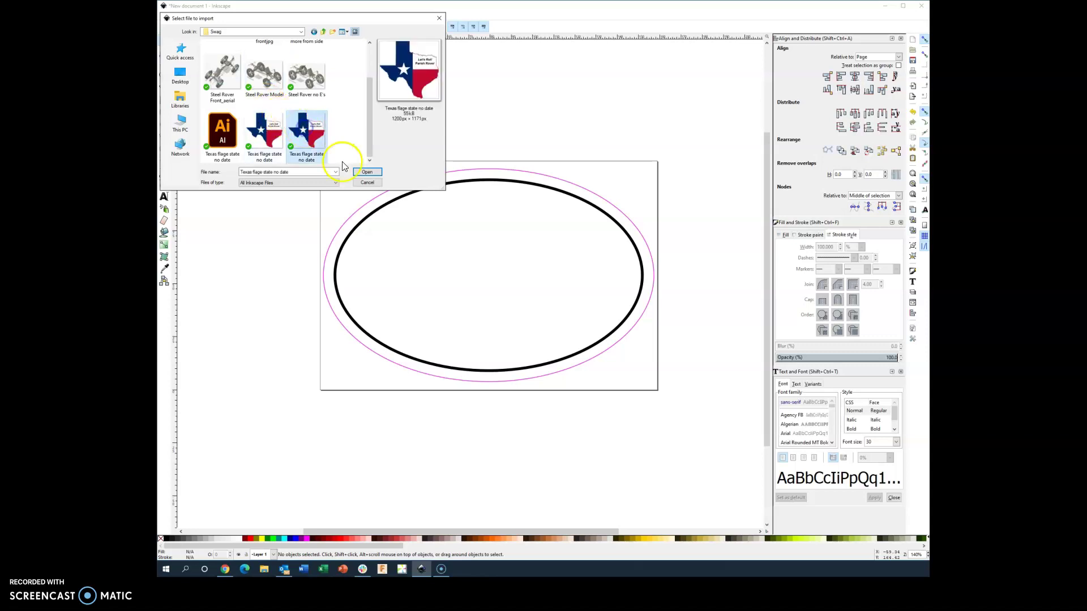
pyautogui.click(367, 171)
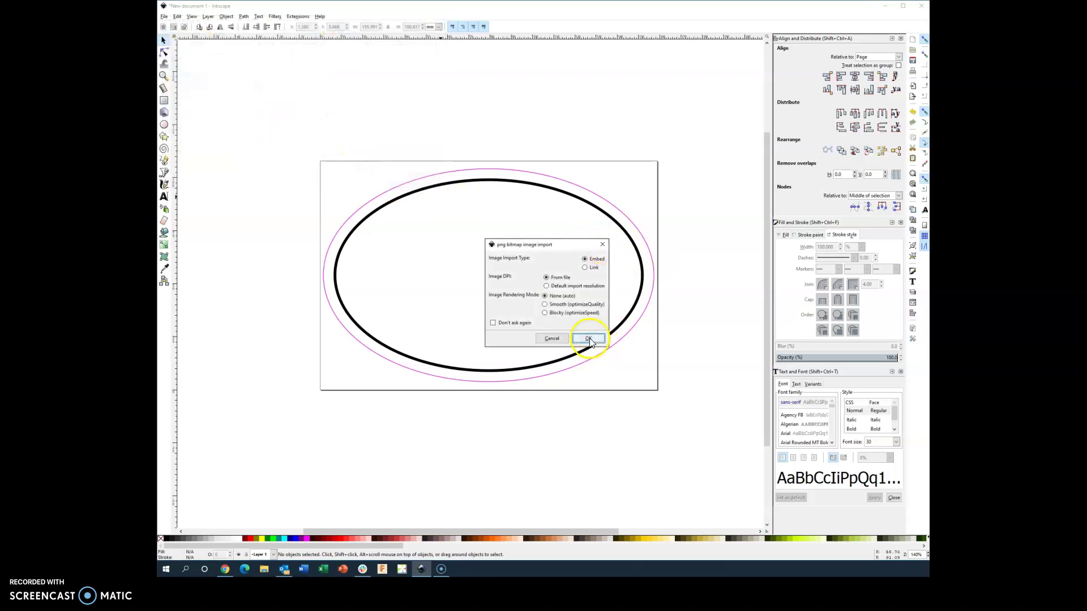
pyautogui.click(588, 338)
# Step: Shrink the Texas flag image to about 88% and move it inside the oval
pyautogui.moveTo(599, 341); pyautogui.dragTo(484, 281)
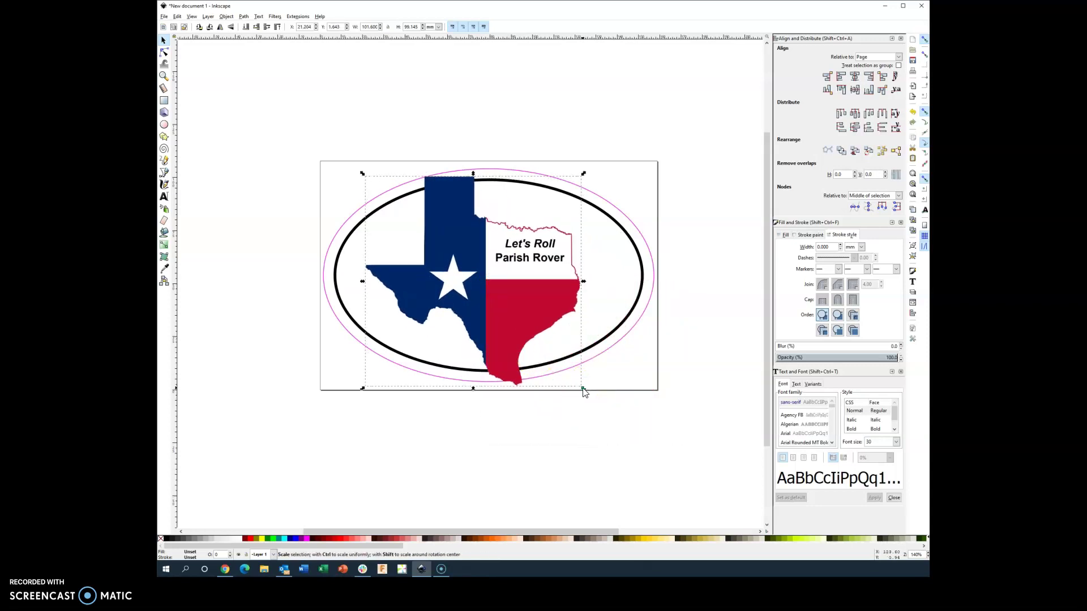
pyautogui.moveTo(583, 389); pyautogui.dragTo(583, 323)
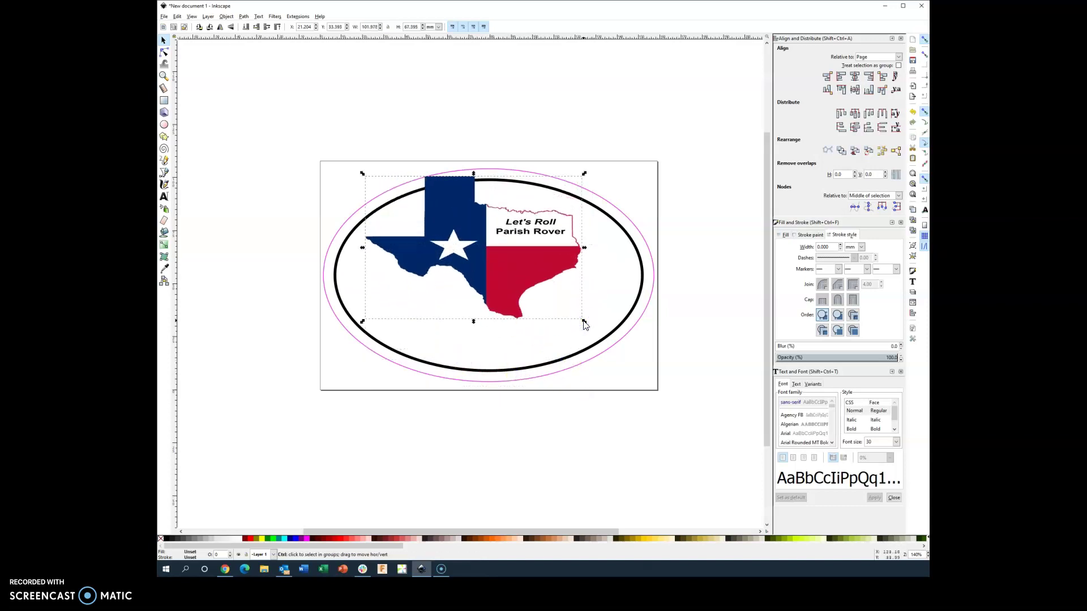
pyautogui.hotkey('ctrl', 'z')
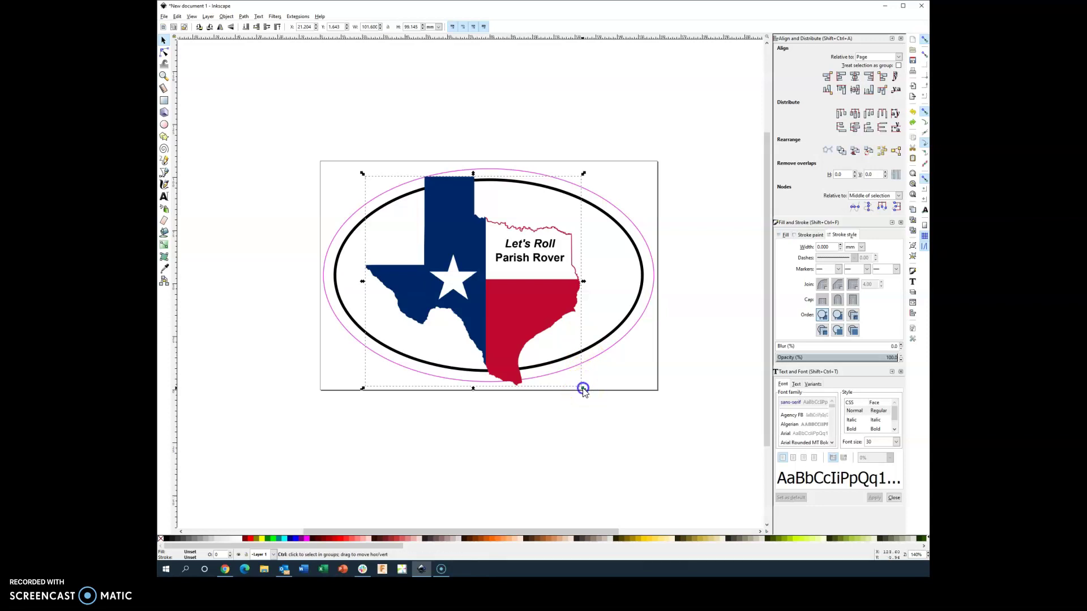
pyautogui.moveTo(583, 389); pyautogui.dragTo(566, 325)
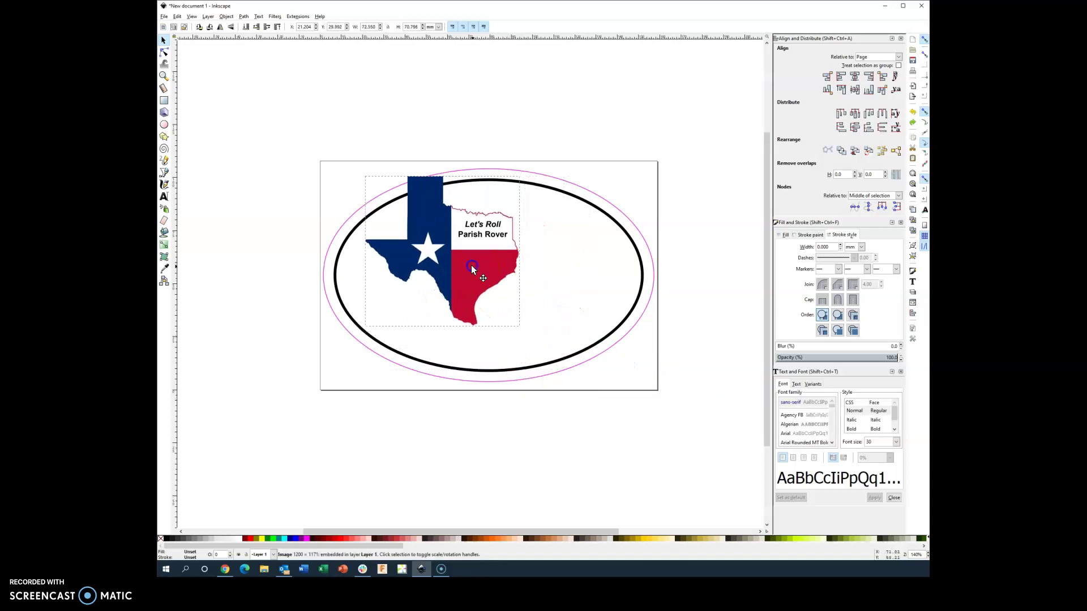
pyautogui.moveTo(472, 269); pyautogui.dragTo(515, 290)
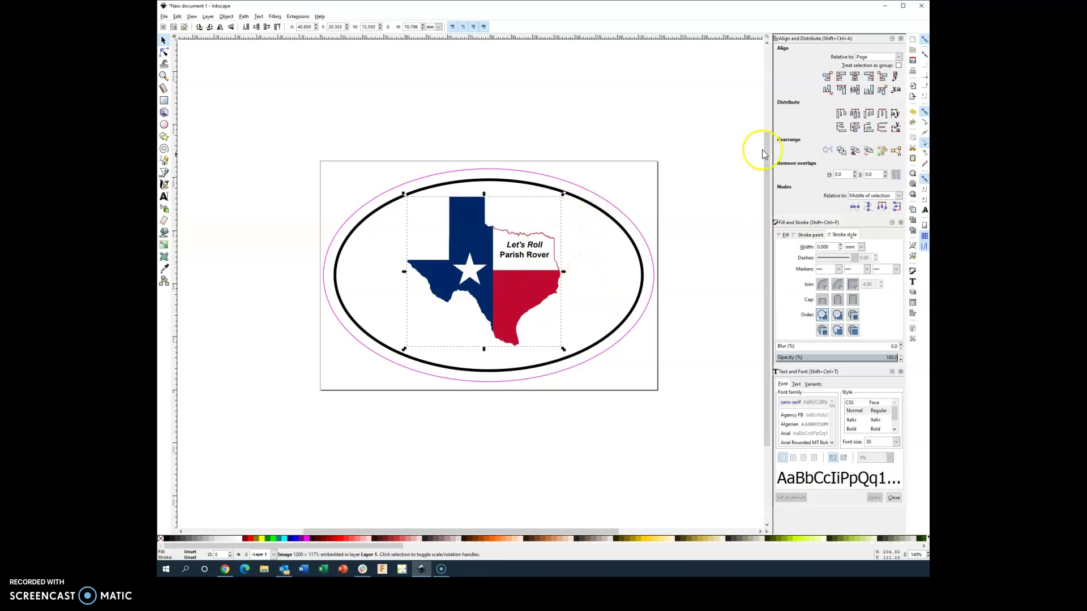
# Step: Centre the flag image horizontally and vertically on the page, then deselect it
pyautogui.click(854, 77)
pyautogui.click(855, 90)
pyautogui.click(614, 104)
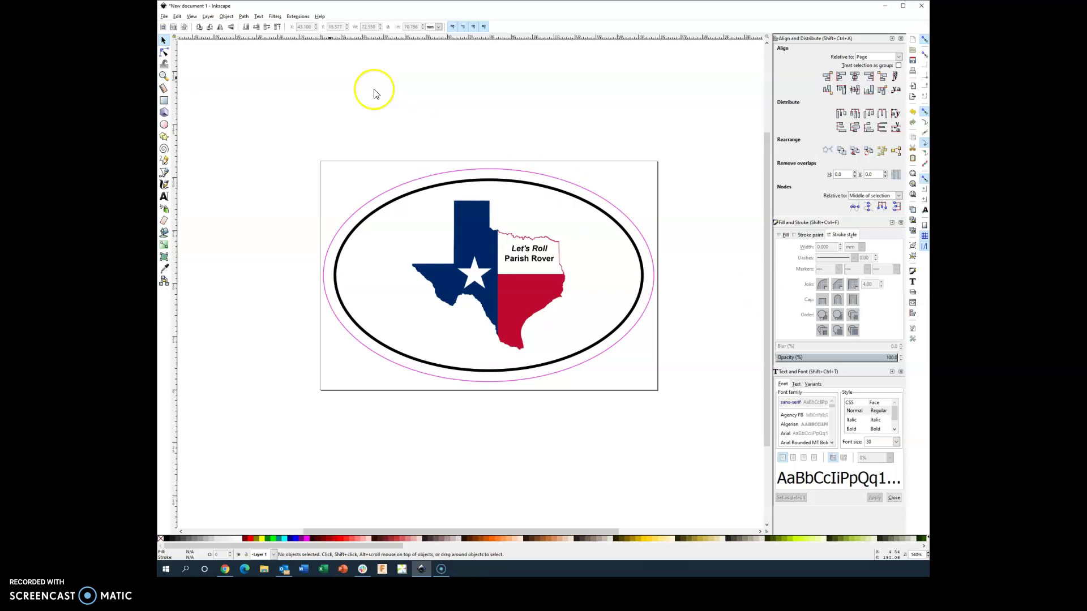
# Step: Save the decal as an Inkscape SVG in OneDrive > STEM > MAKE > 2021 - 2022
pyautogui.click(165, 17)
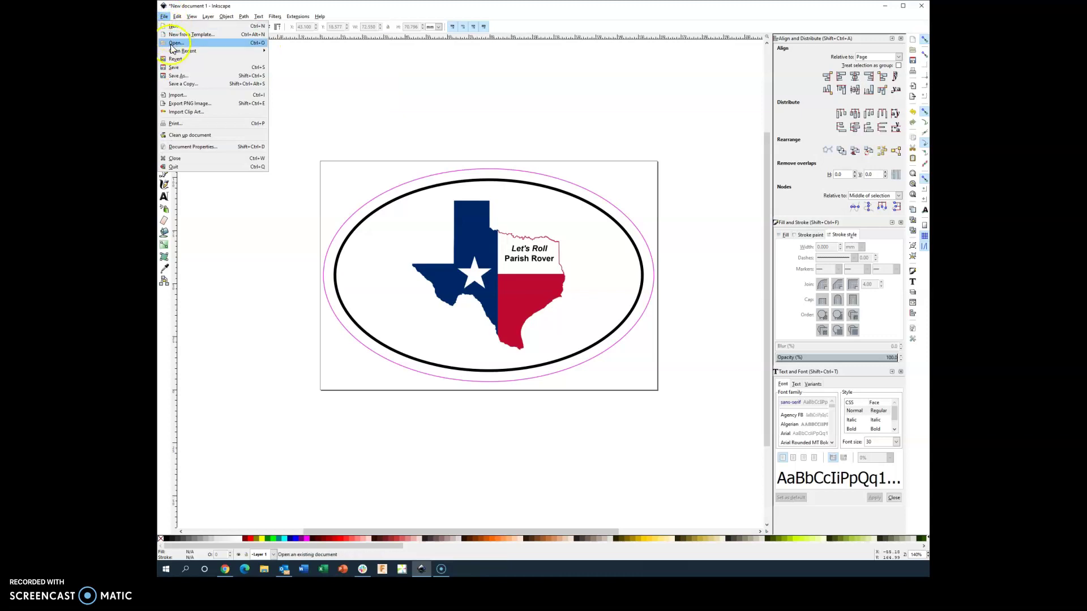
pyautogui.click(171, 61)
pyautogui.click(176, 76)
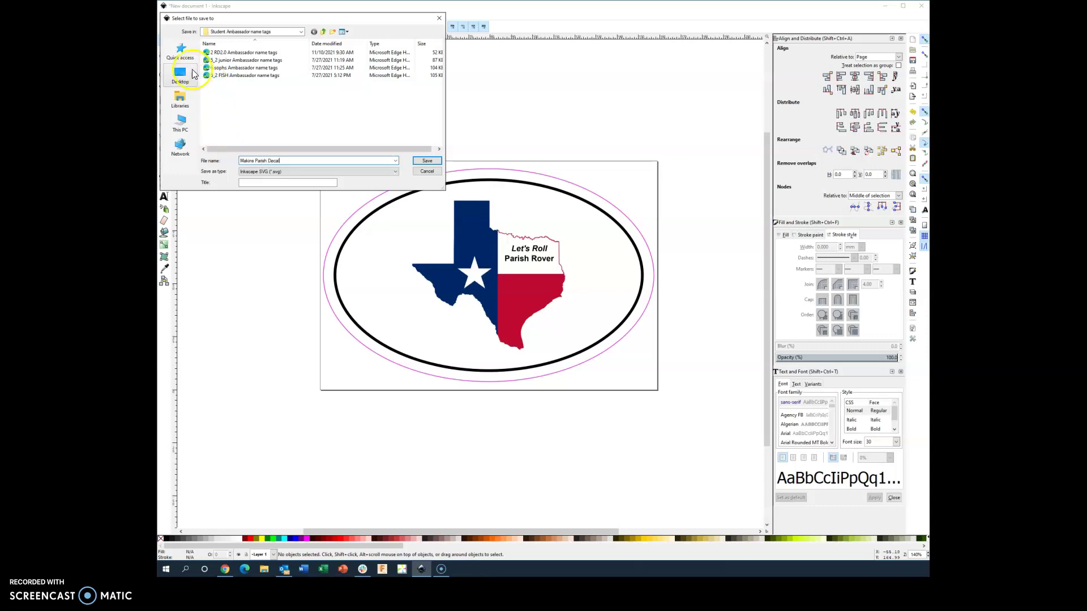
pyautogui.click(180, 74)
pyautogui.click(274, 137)
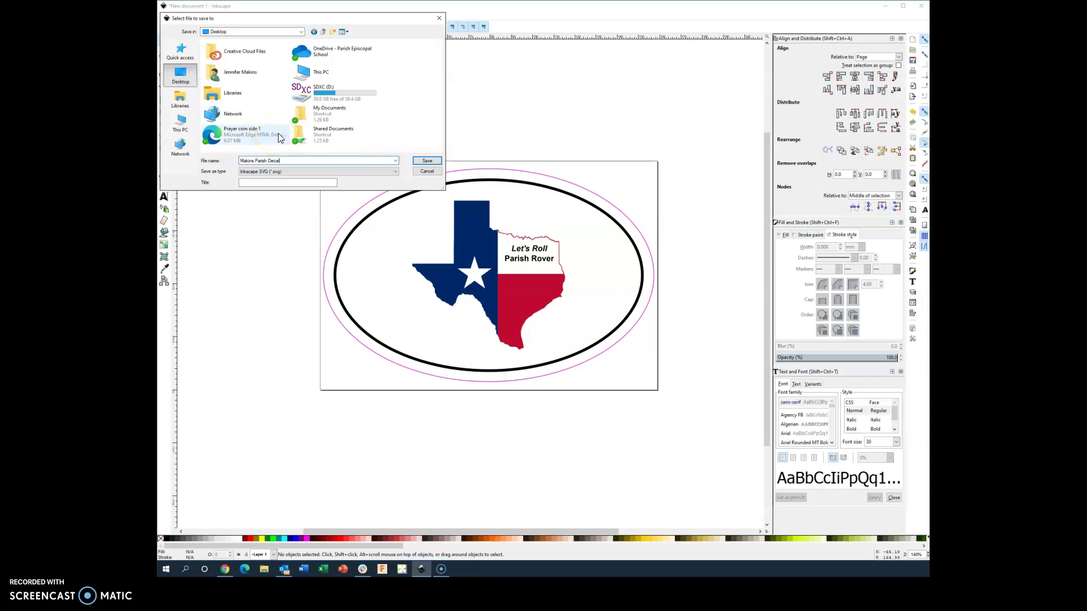
pyautogui.doubleClick(351, 116)
pyautogui.click(256, 102)
pyautogui.scroll(-5, 249, 106)
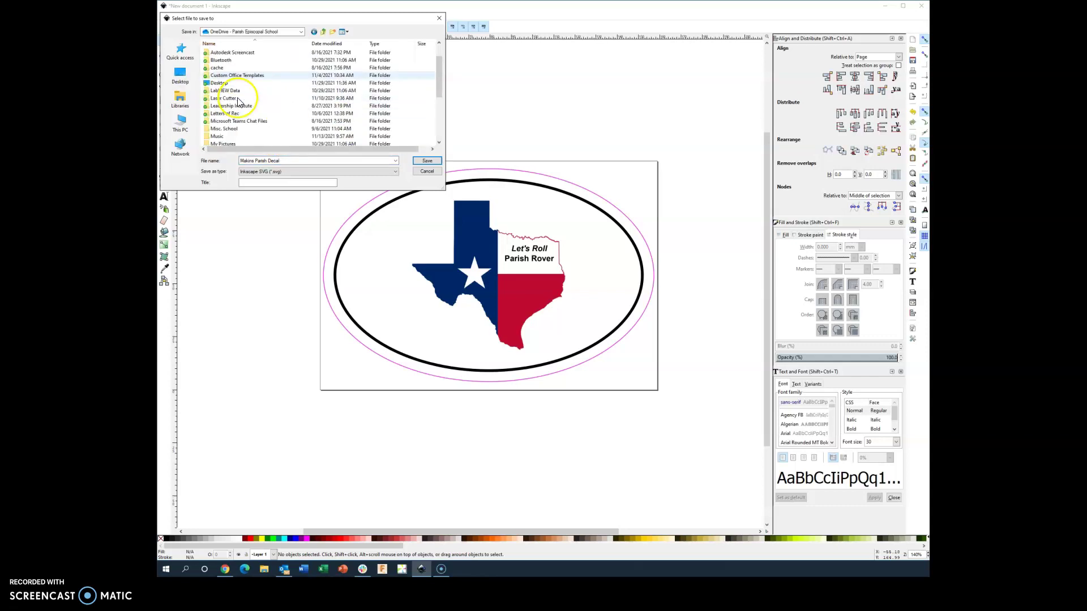
pyautogui.doubleClick(235, 113)
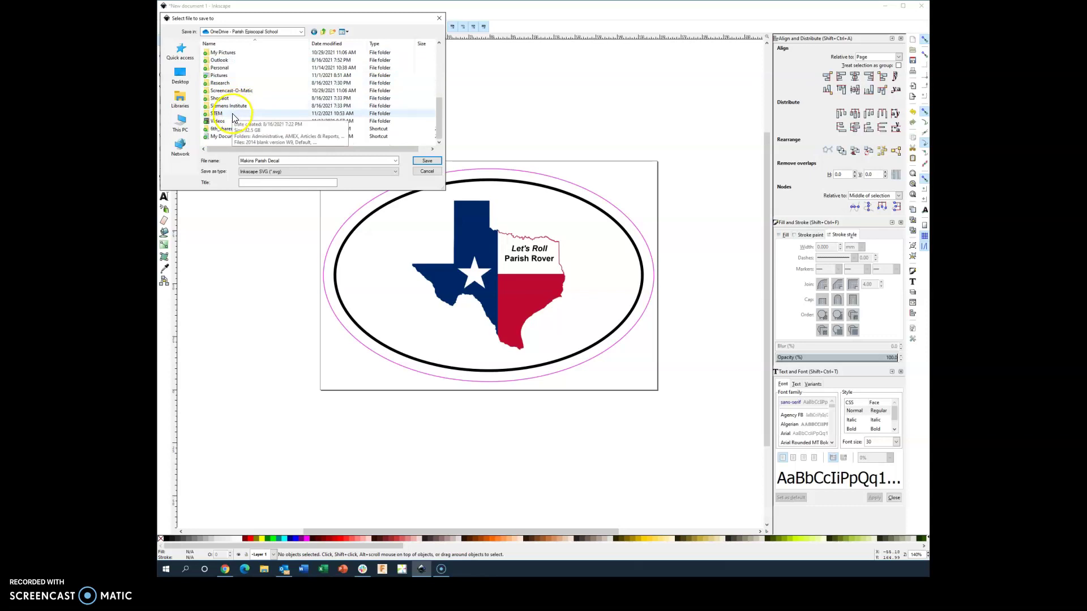
pyautogui.scroll(-2, 241, 113)
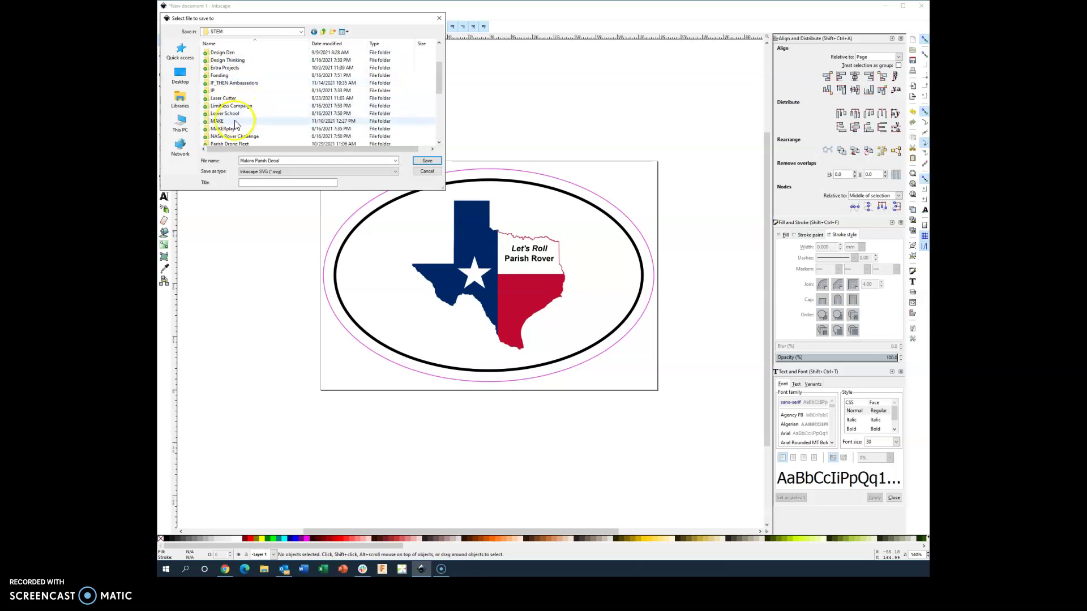
pyautogui.doubleClick(238, 121)
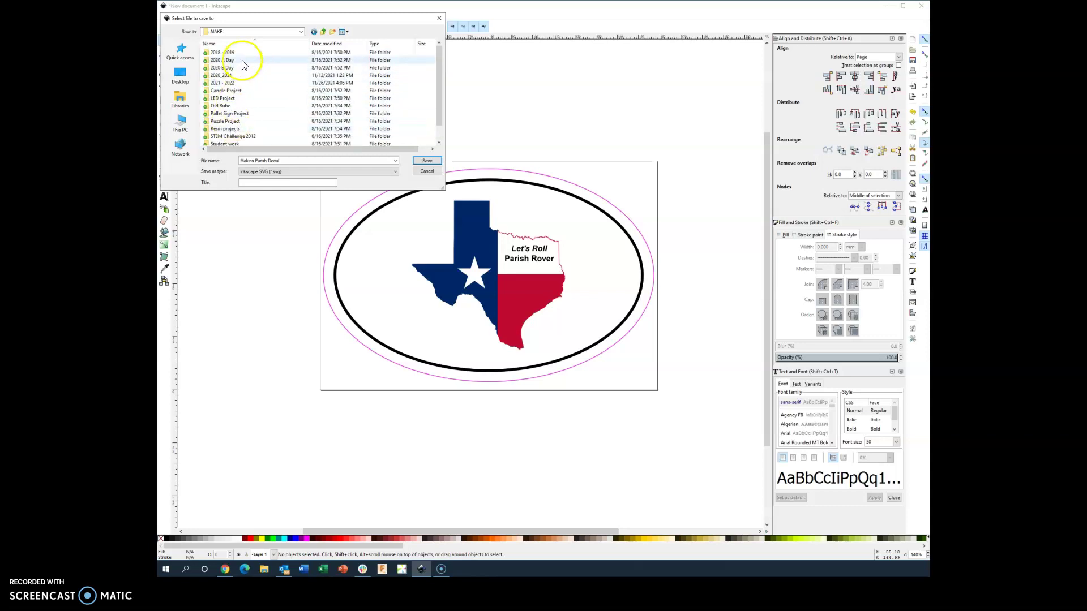
pyautogui.doubleClick(232, 83)
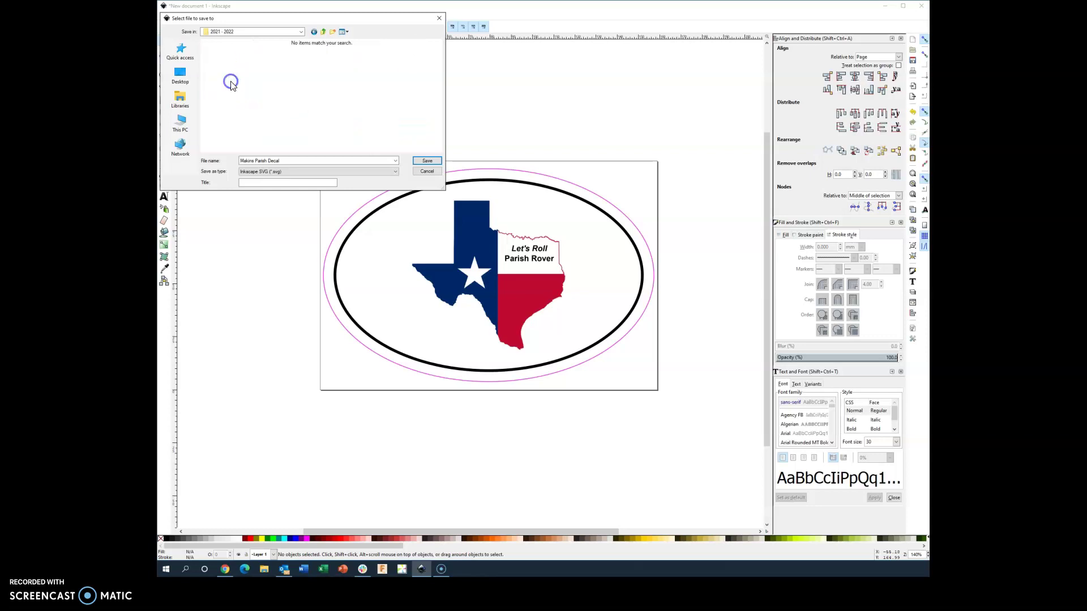
pyautogui.click(427, 161)
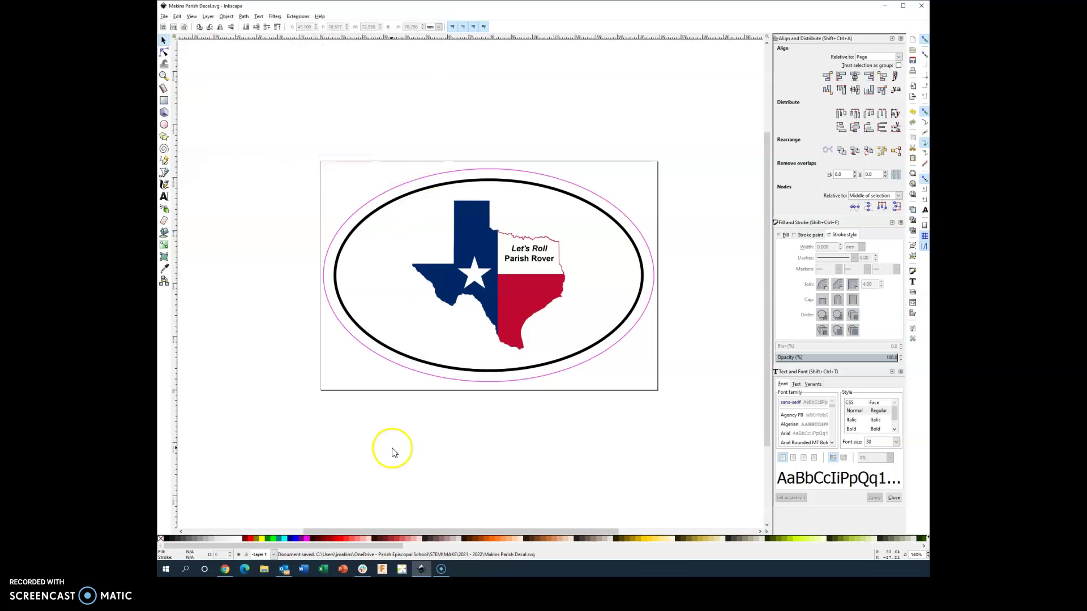
# Step: Bring up the browser, widen its window, and open Google Drive in a new tab
pyautogui.click(224, 571)
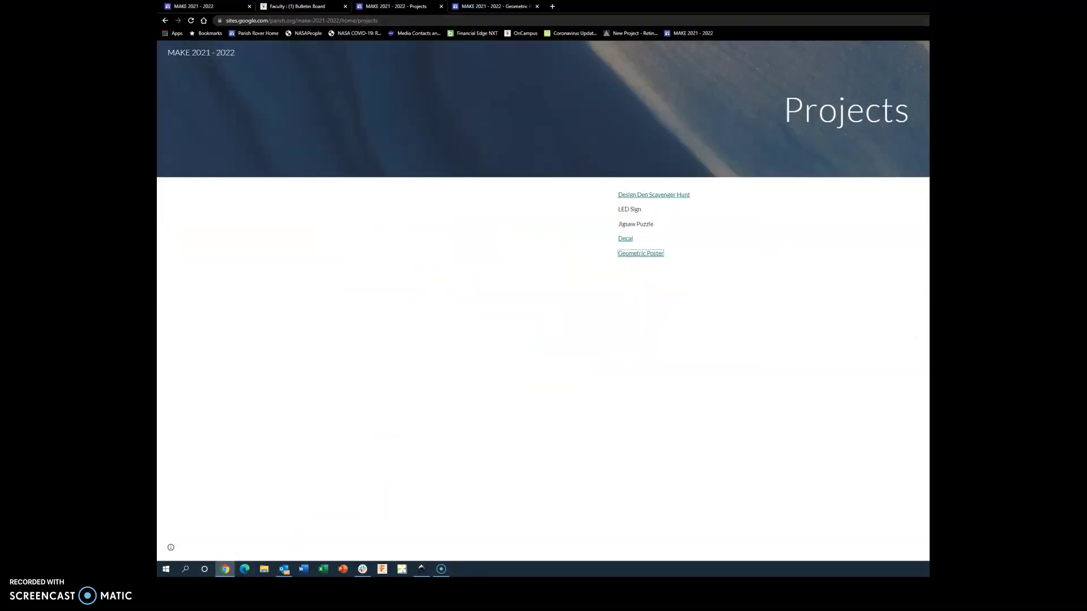
pyautogui.press('super+Left')
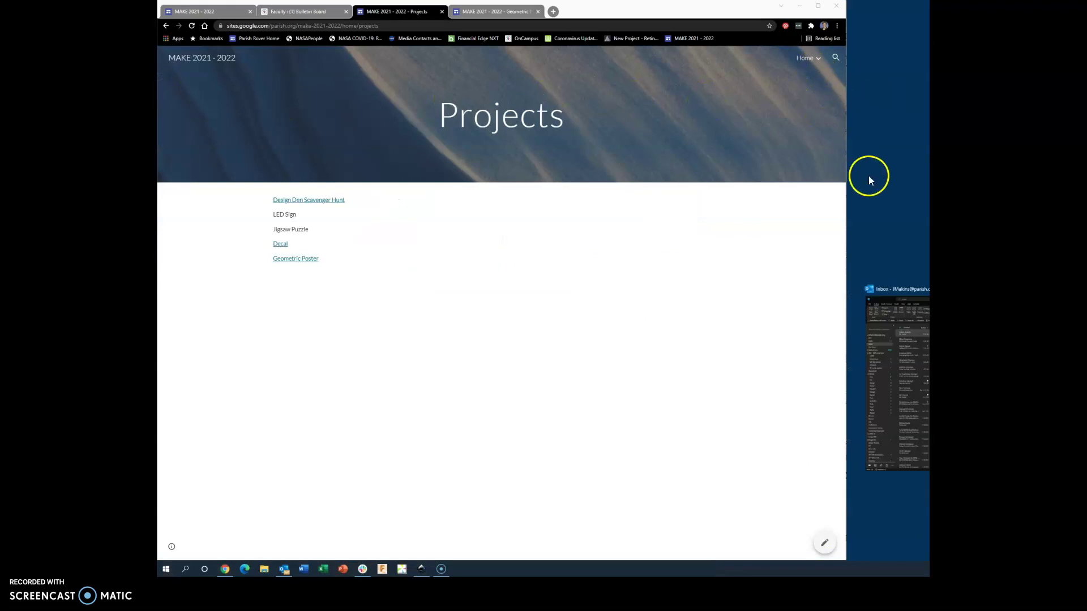
pyautogui.moveTo(847, 207); pyautogui.dragTo(926, 221)
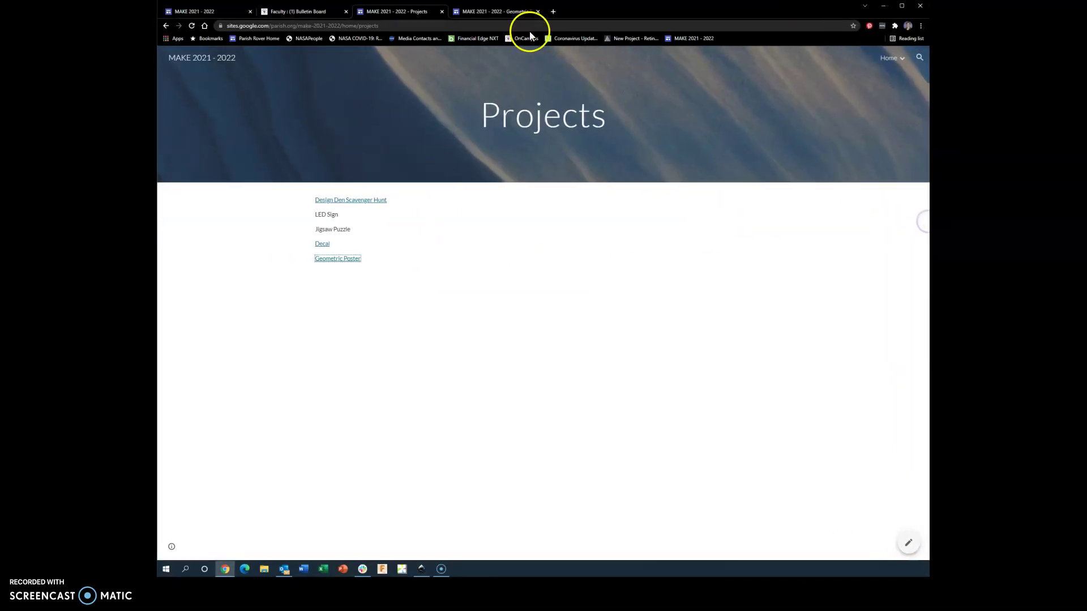
pyautogui.click(553, 11)
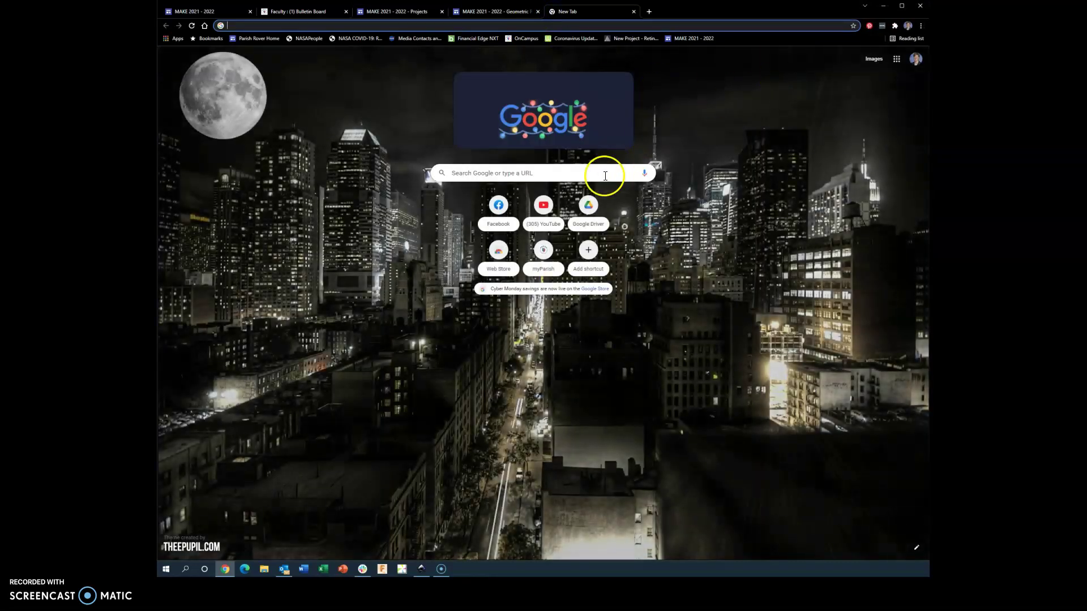
pyautogui.click(589, 207)
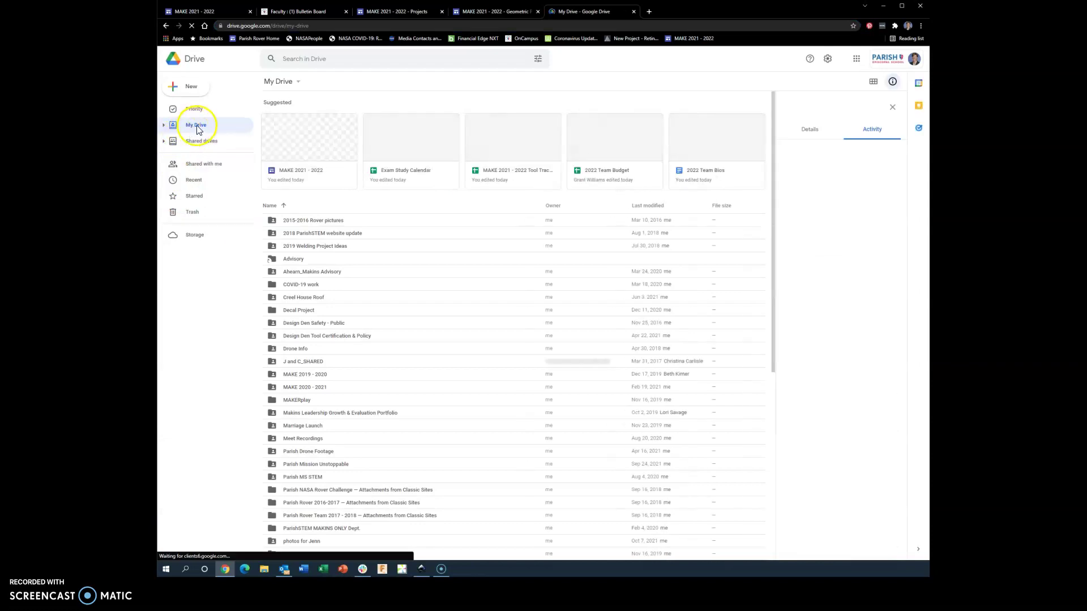
# Step: Create the teacher's named folder in Shared drives > MAKE 2021 - 2022 > "A" Day Student Folders
pyautogui.click(197, 148)
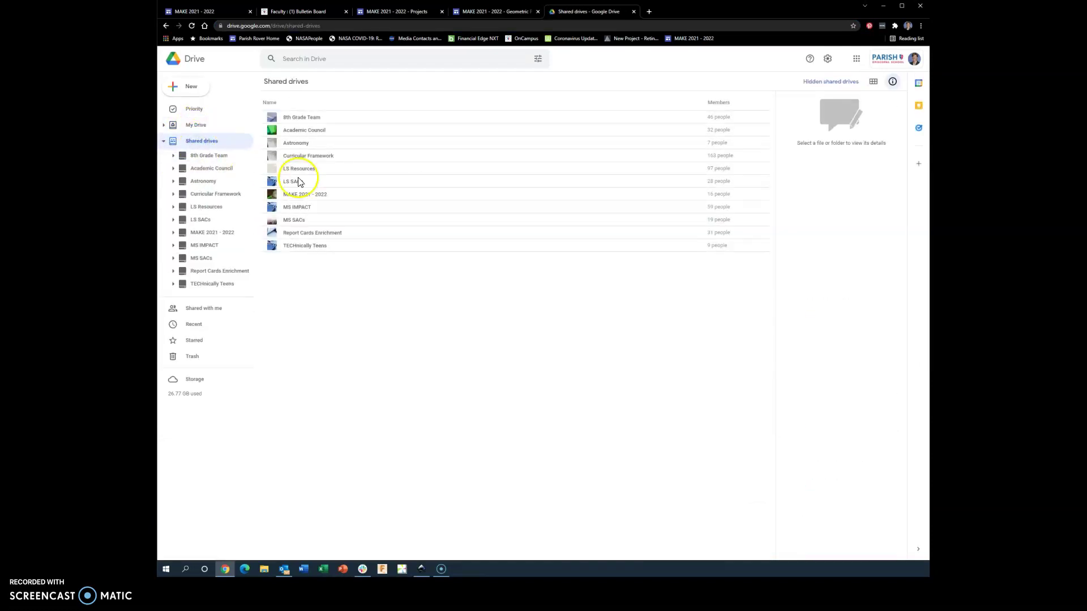
pyautogui.doubleClick(304, 194)
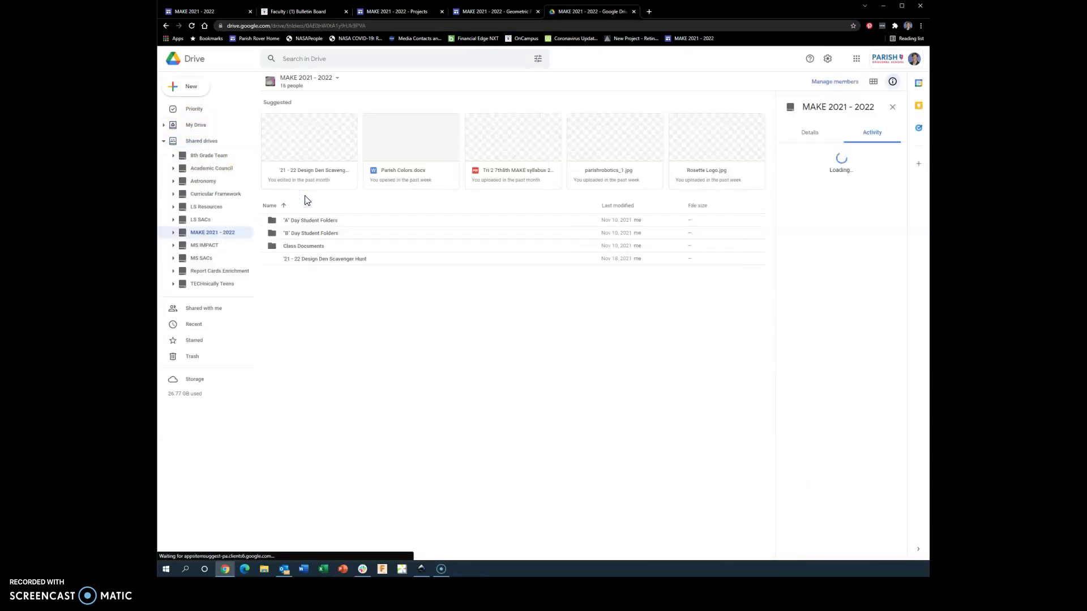
pyautogui.doubleClick(309, 224)
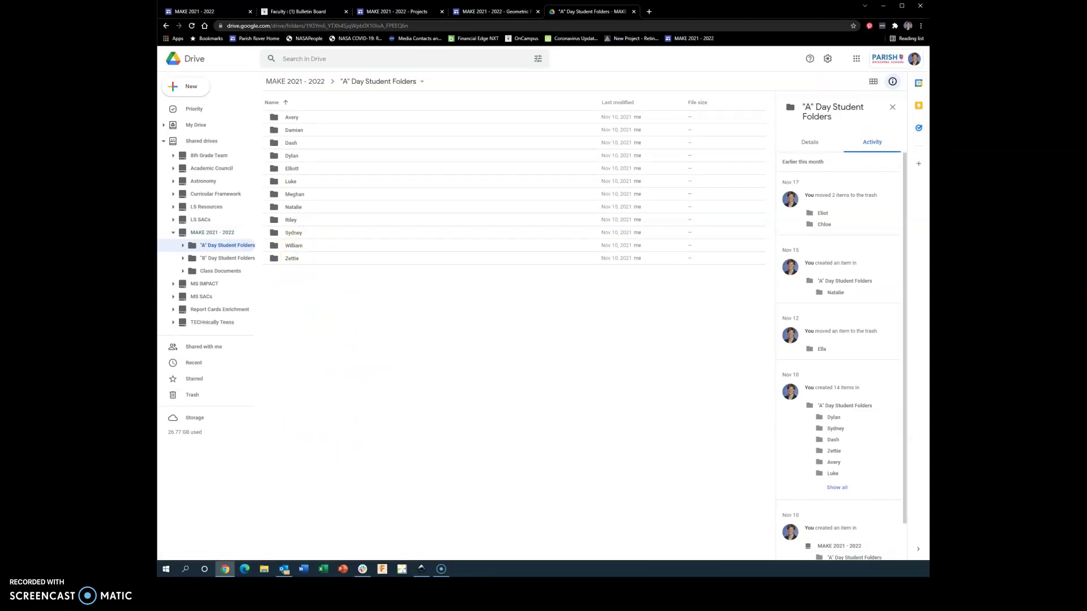
pyautogui.click(186, 87)
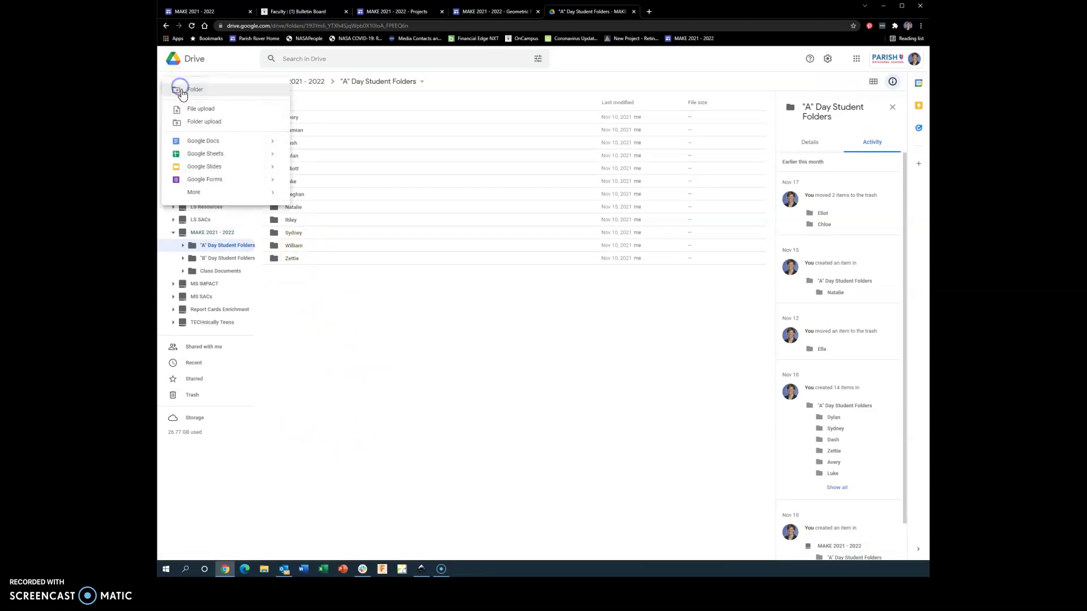
pyautogui.click(210, 96)
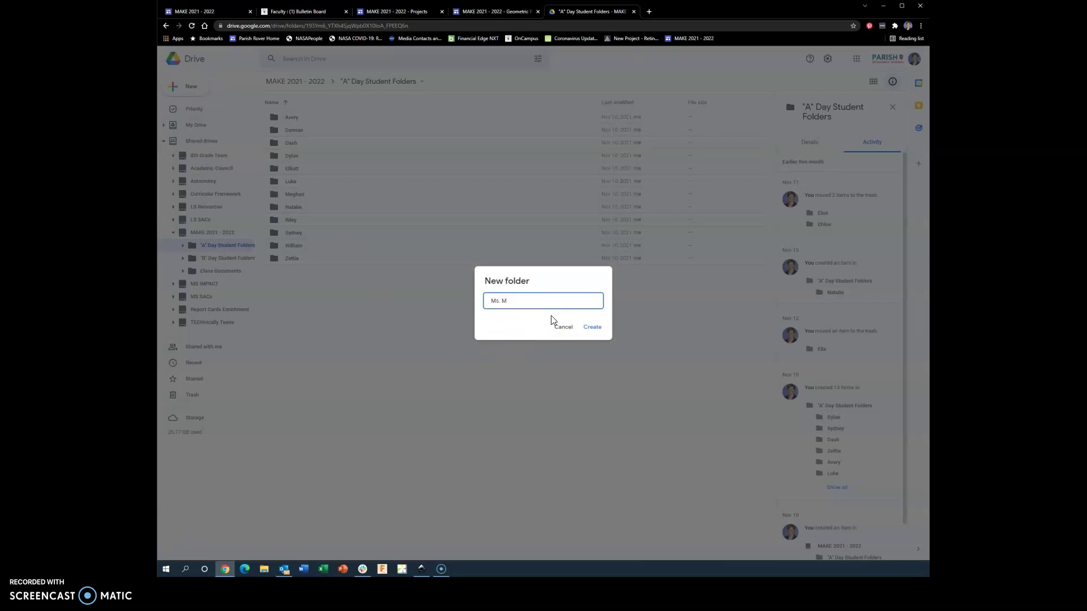
pyautogui.click(593, 327)
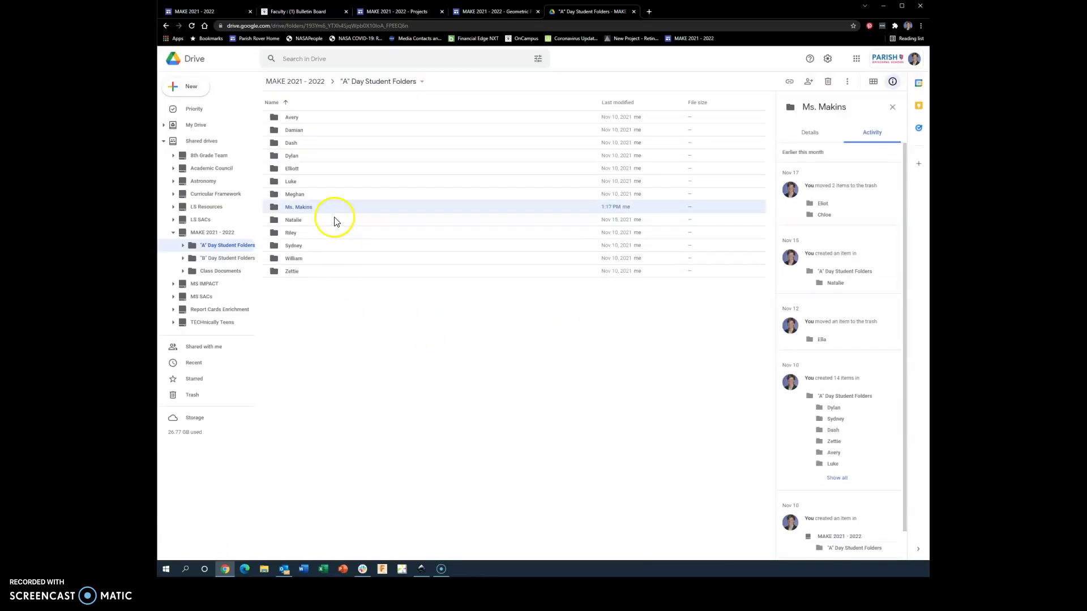
# Step: Upload the decal SVG from STEM > MAKE > 2021 - 2022 to Google Drive
pyautogui.click(186, 89)
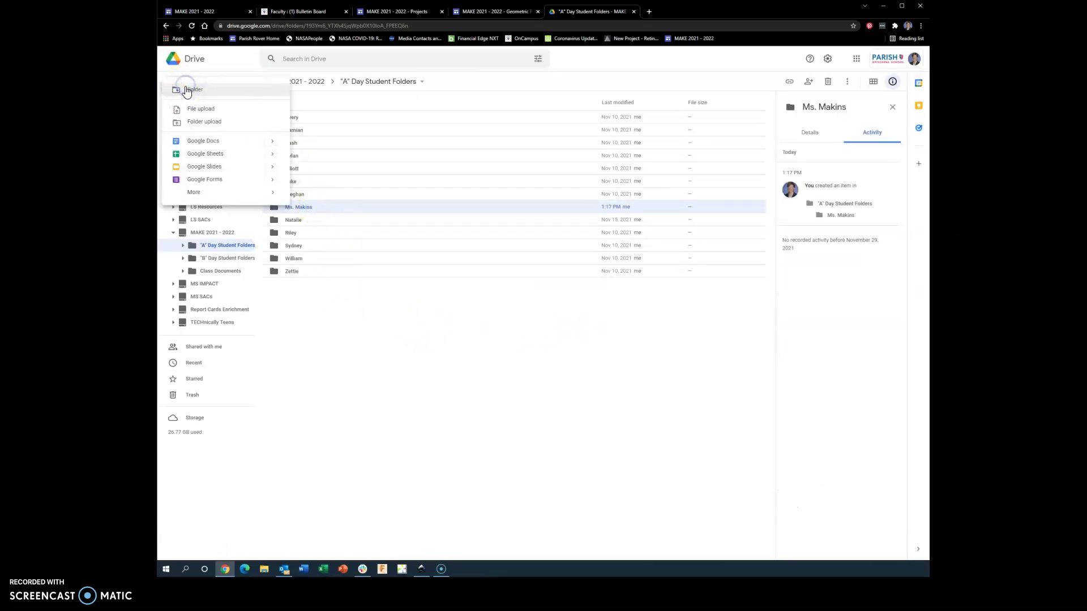
pyautogui.click(193, 113)
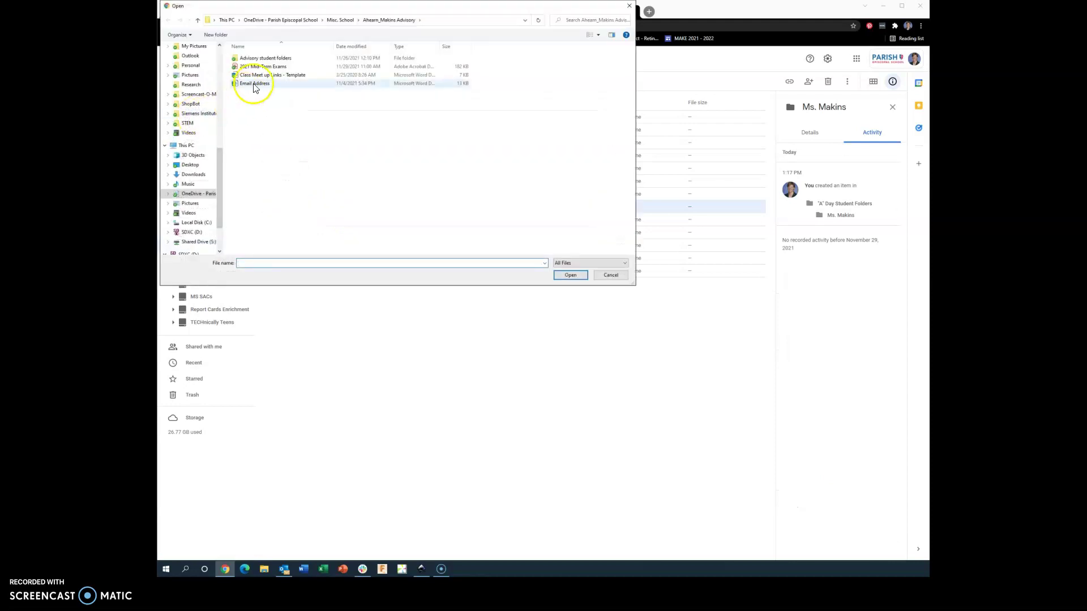
pyautogui.click(189, 123)
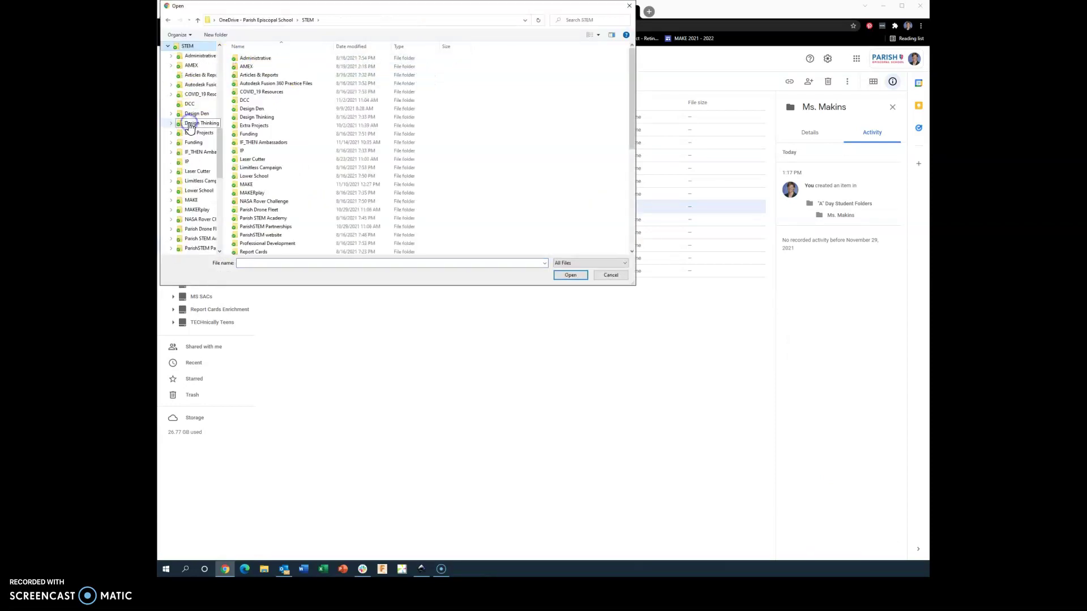
pyautogui.doubleClick(255, 185)
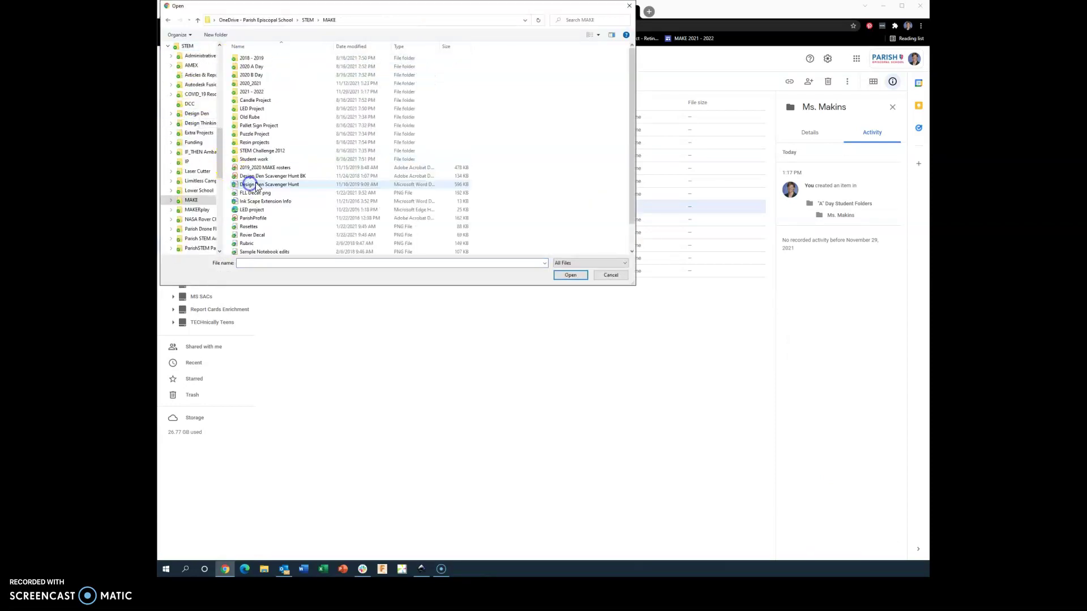
pyautogui.doubleClick(251, 91)
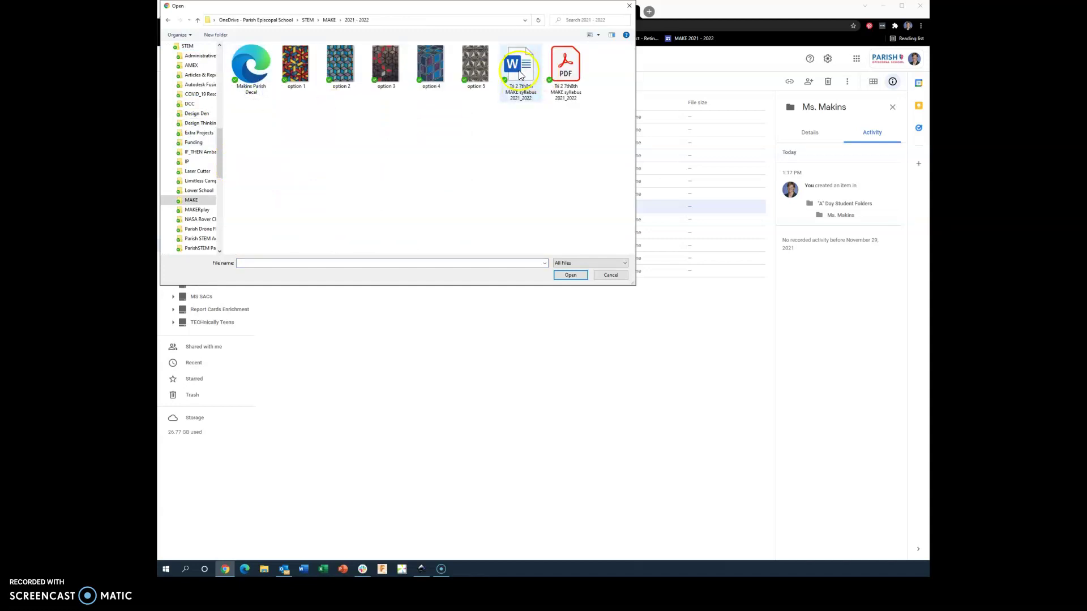
pyautogui.click(254, 71)
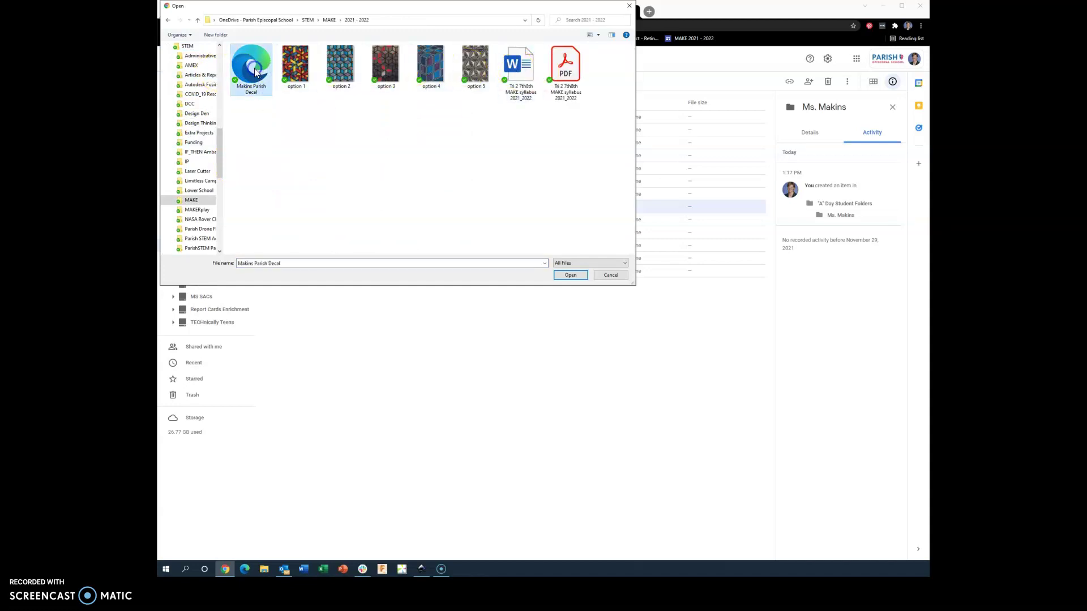
pyautogui.click(559, 276)
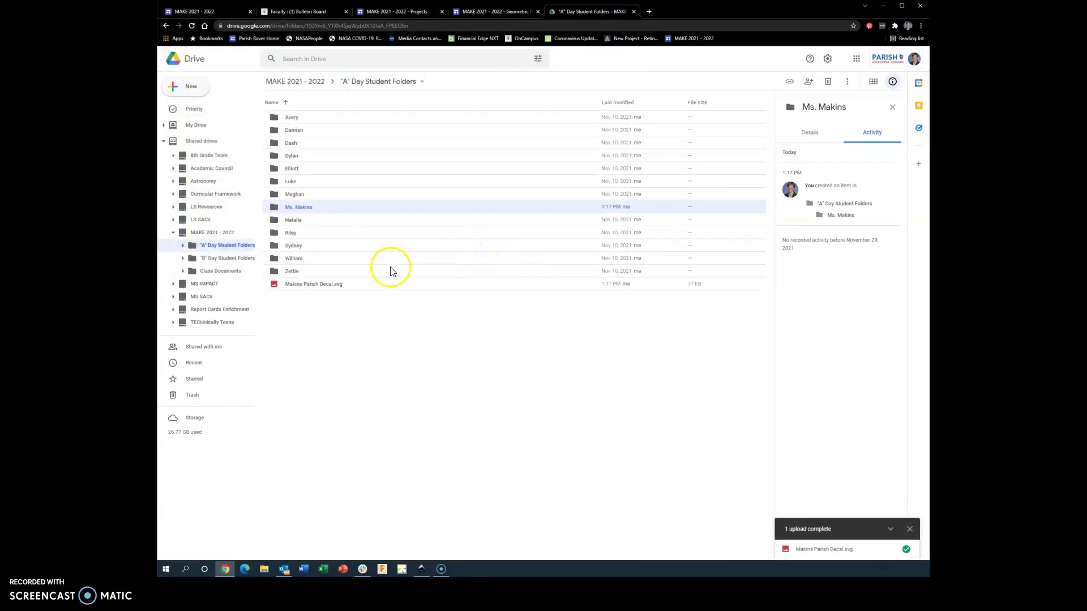
# Step: Move the uploaded decal SVG into the teacher's folder and open that folder
pyautogui.click(313, 285)
pyautogui.moveTo(308, 290); pyautogui.dragTo(307, 207)
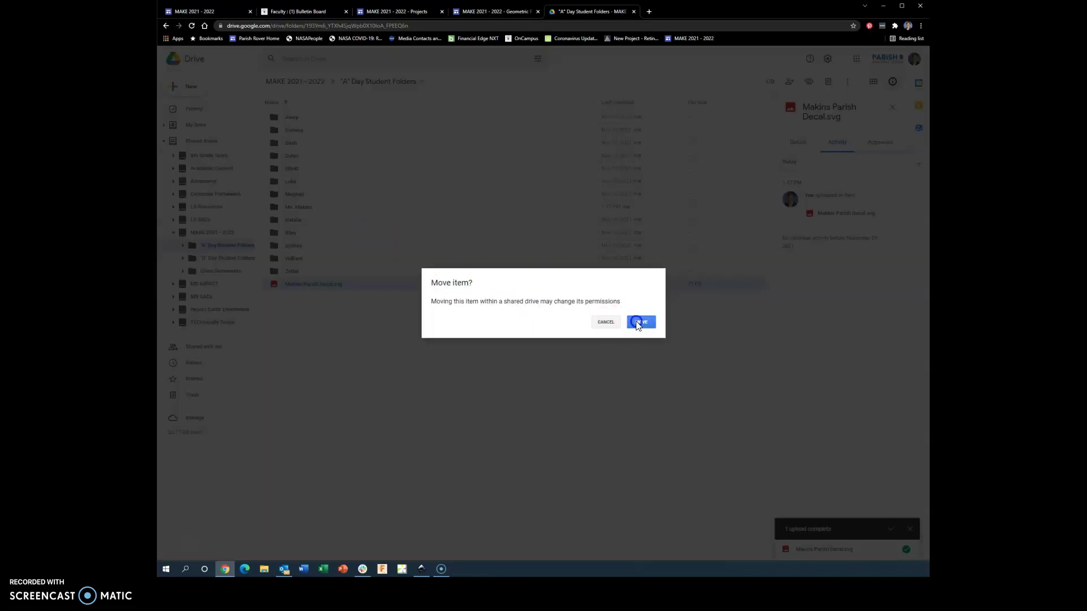
pyautogui.click(640, 321)
pyautogui.doubleClick(309, 209)
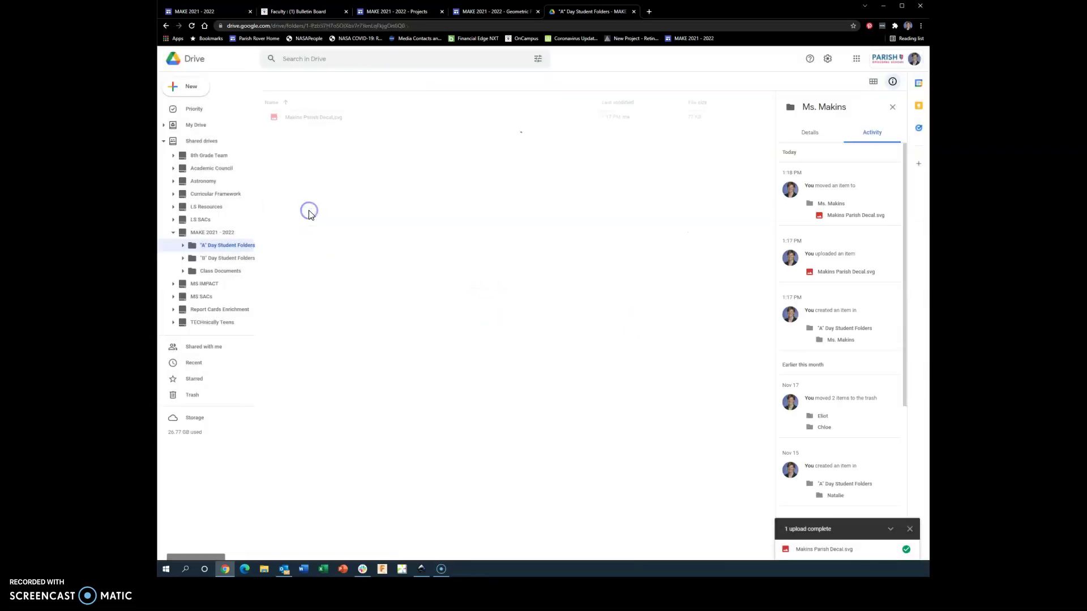
pyautogui.click(304, 120)
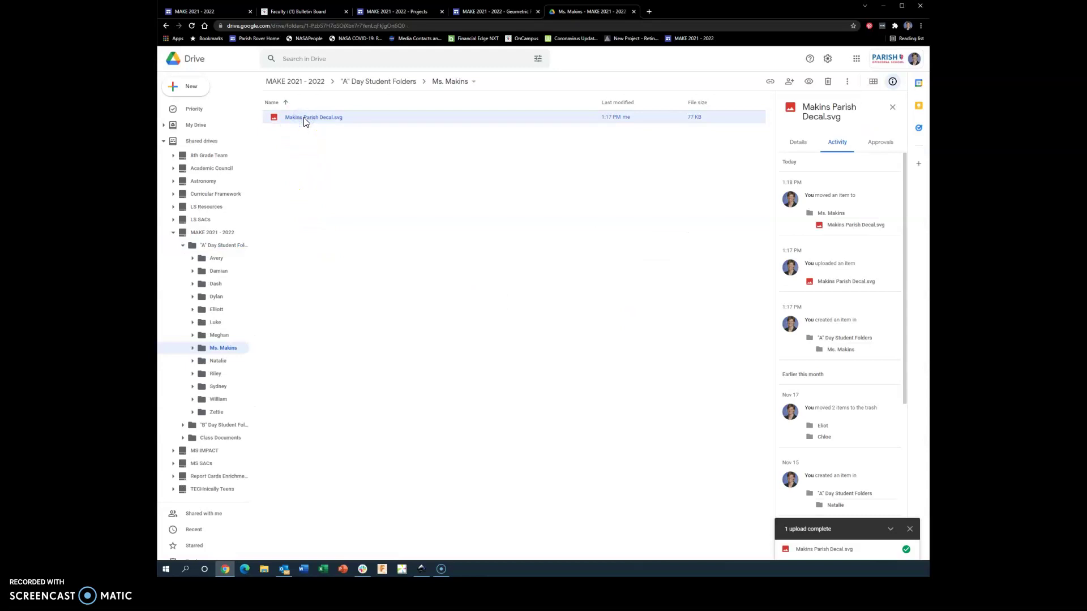
pyautogui.doubleClick(304, 119)
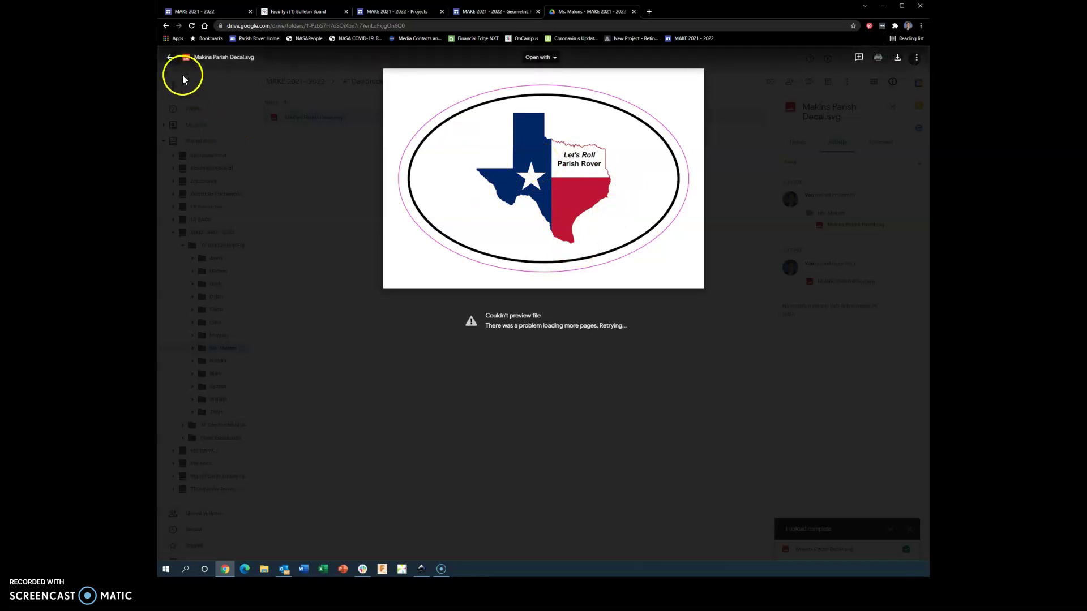
pyautogui.click(170, 58)
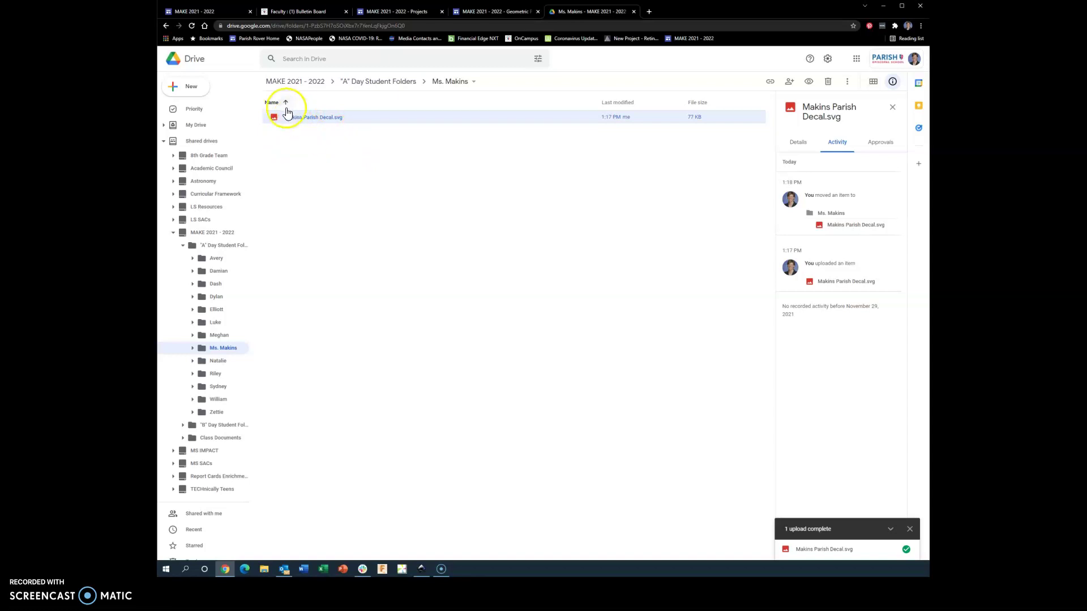
# Step: Upload the Texas flag PNG from STEM > NASA Rover Challenge > 2019 - 2020 > Swag
pyautogui.click(181, 86)
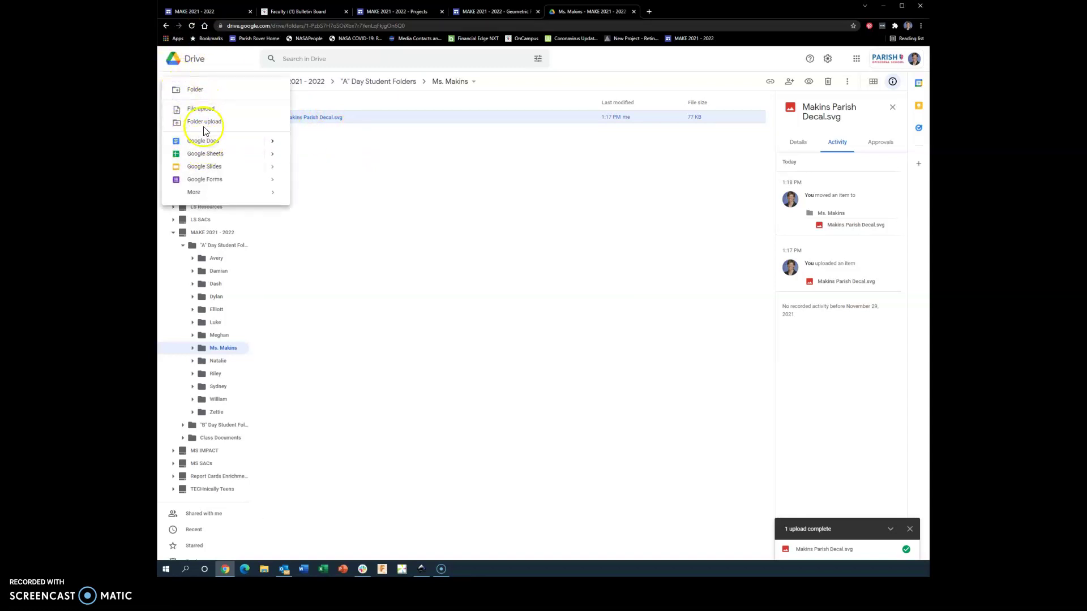
pyautogui.click(195, 110)
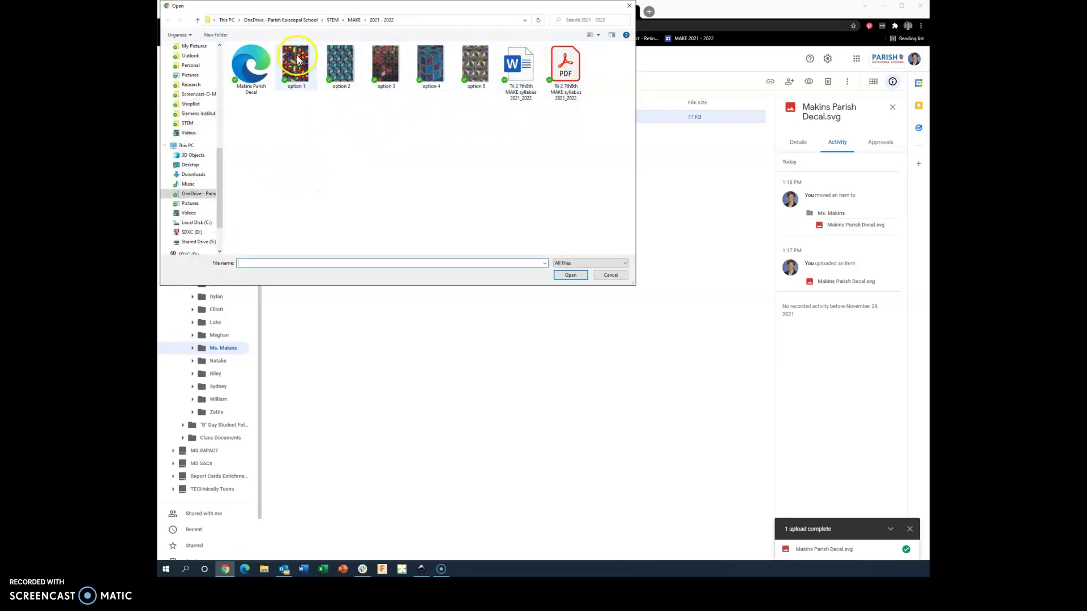
pyautogui.click(333, 20)
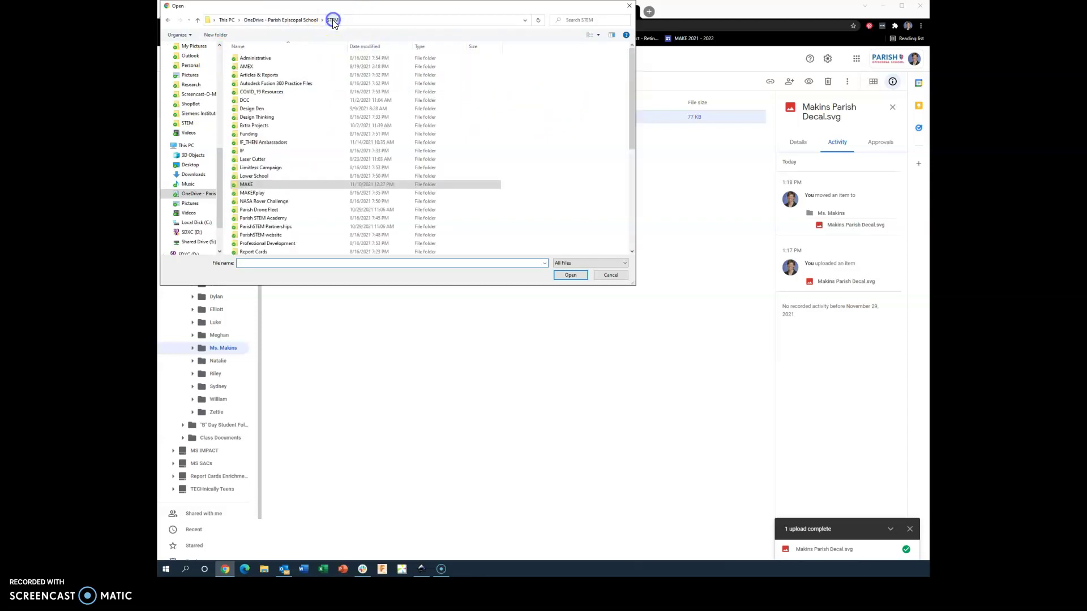
pyautogui.click(256, 202)
pyautogui.doubleClick(256, 202)
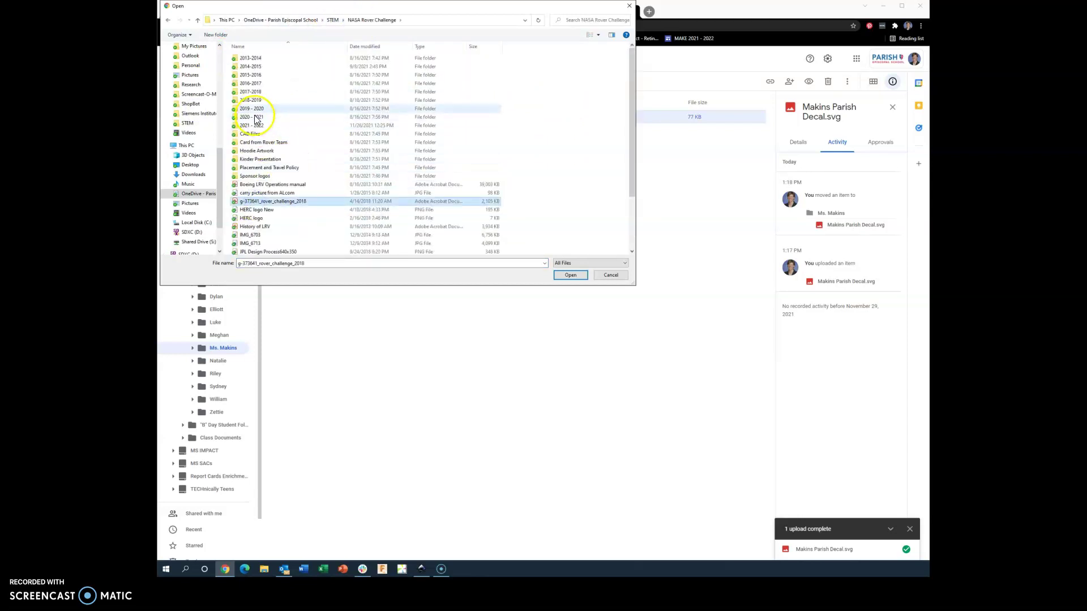
pyautogui.doubleClick(255, 114)
pyautogui.doubleClick(248, 120)
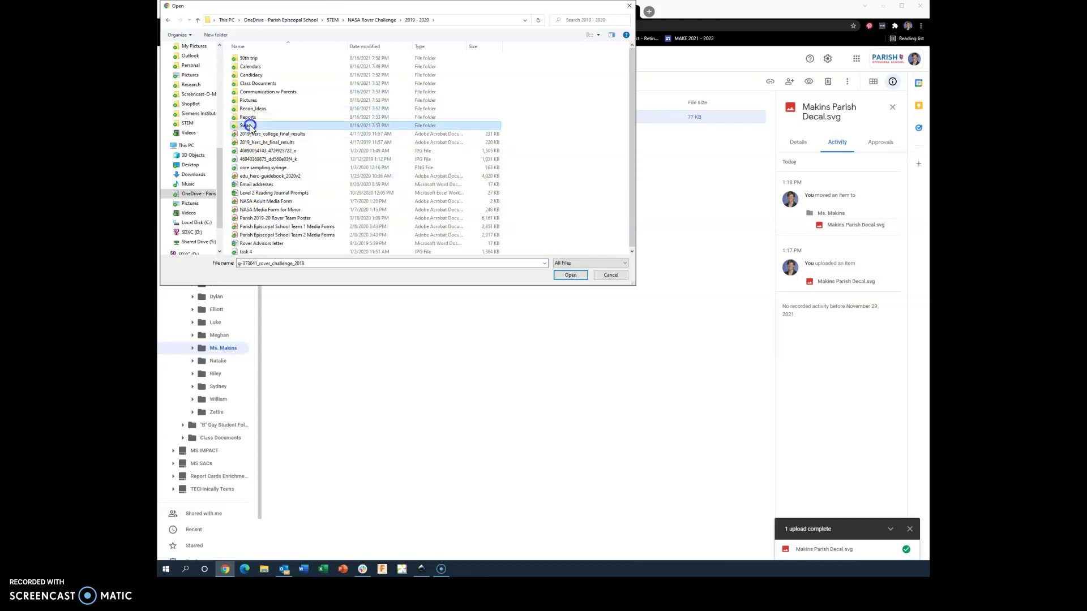
pyautogui.click(251, 122)
pyautogui.click(560, 276)
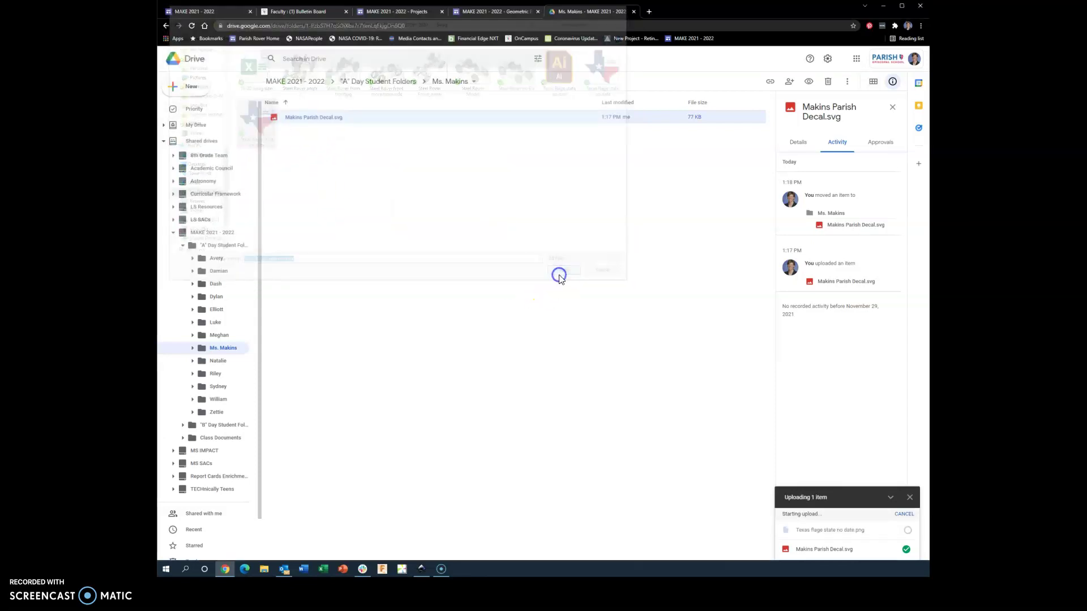